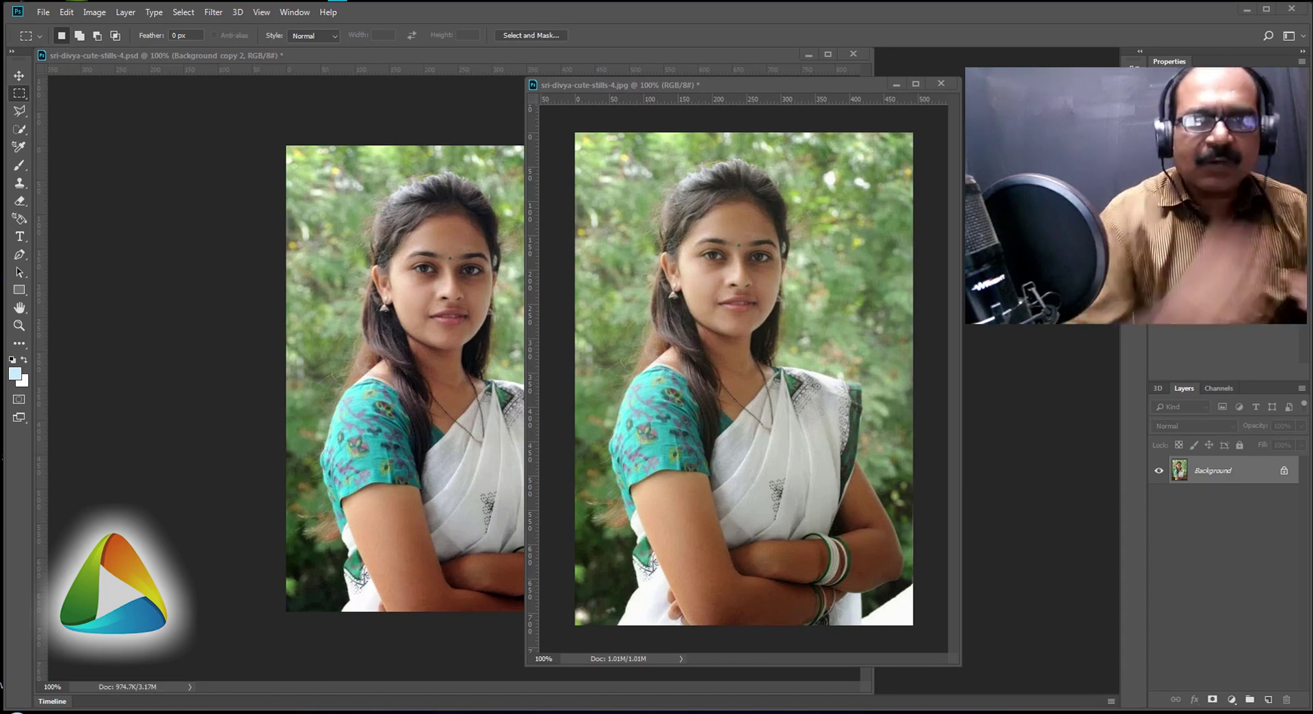
Dock the original JPG portrait as a tab, undock it again, and shrink its window
drag(808, 87, 800, 71)
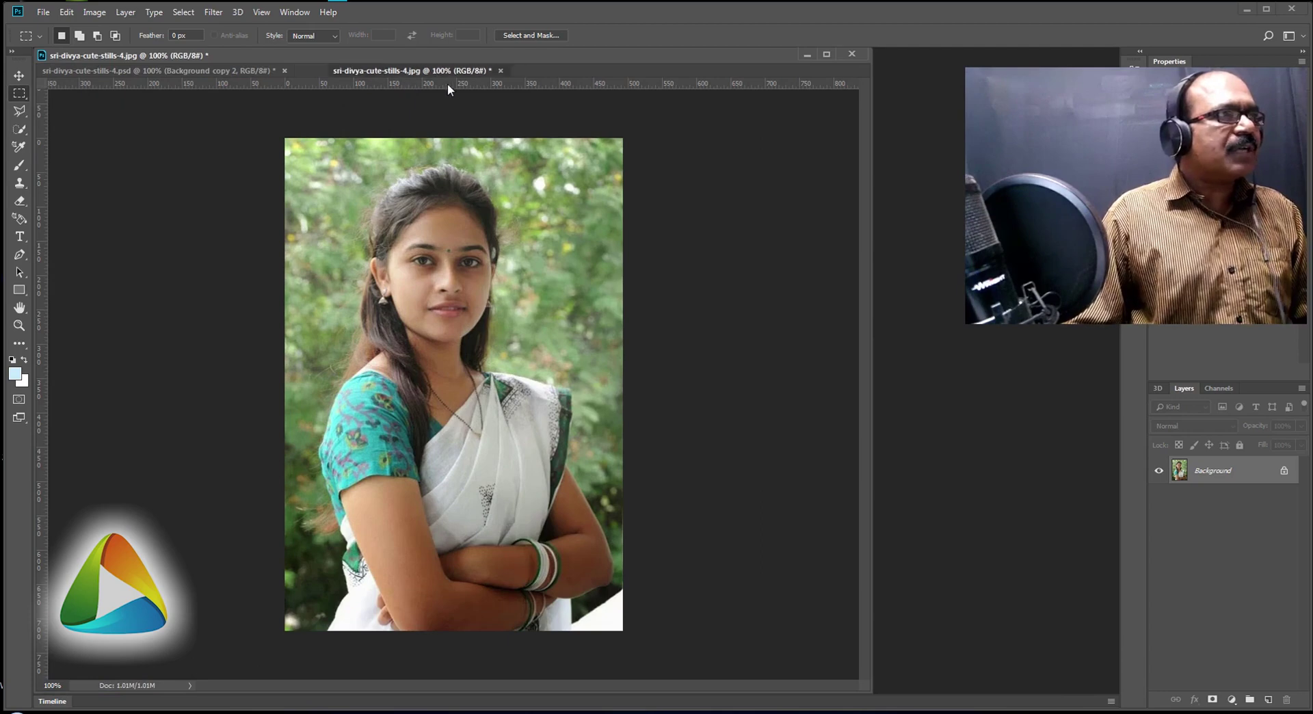
drag(408, 80, 450, 85)
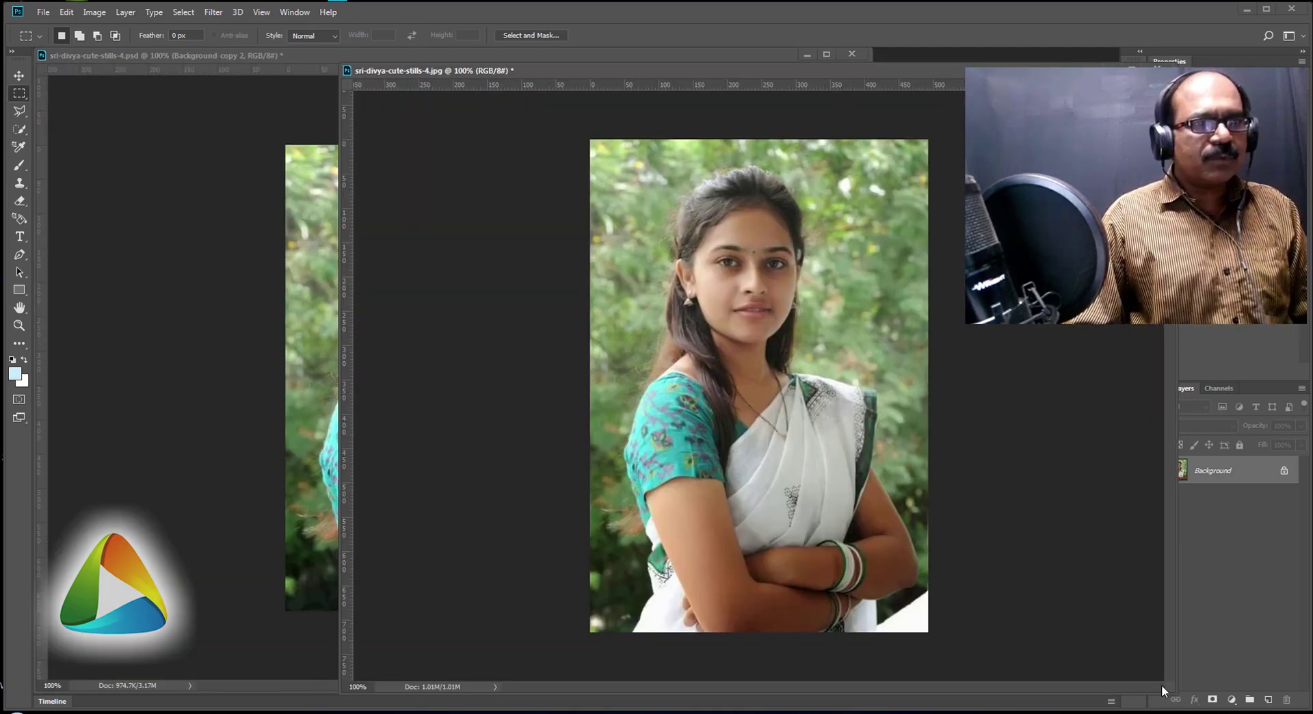
drag(1162, 684, 1093, 696)
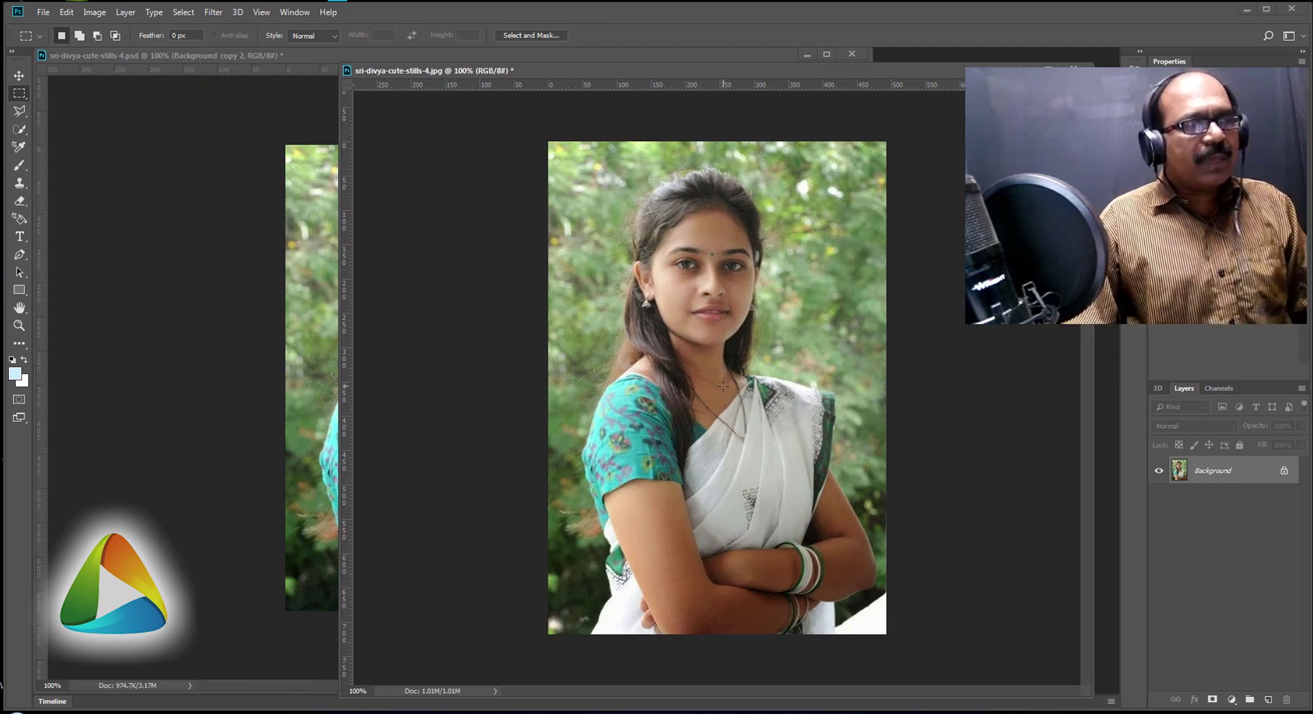
Preview the PSD's blurred result with both Background copy layers visible, then minimize the PSD
click(309, 58)
click(1159, 500)
click(1159, 471)
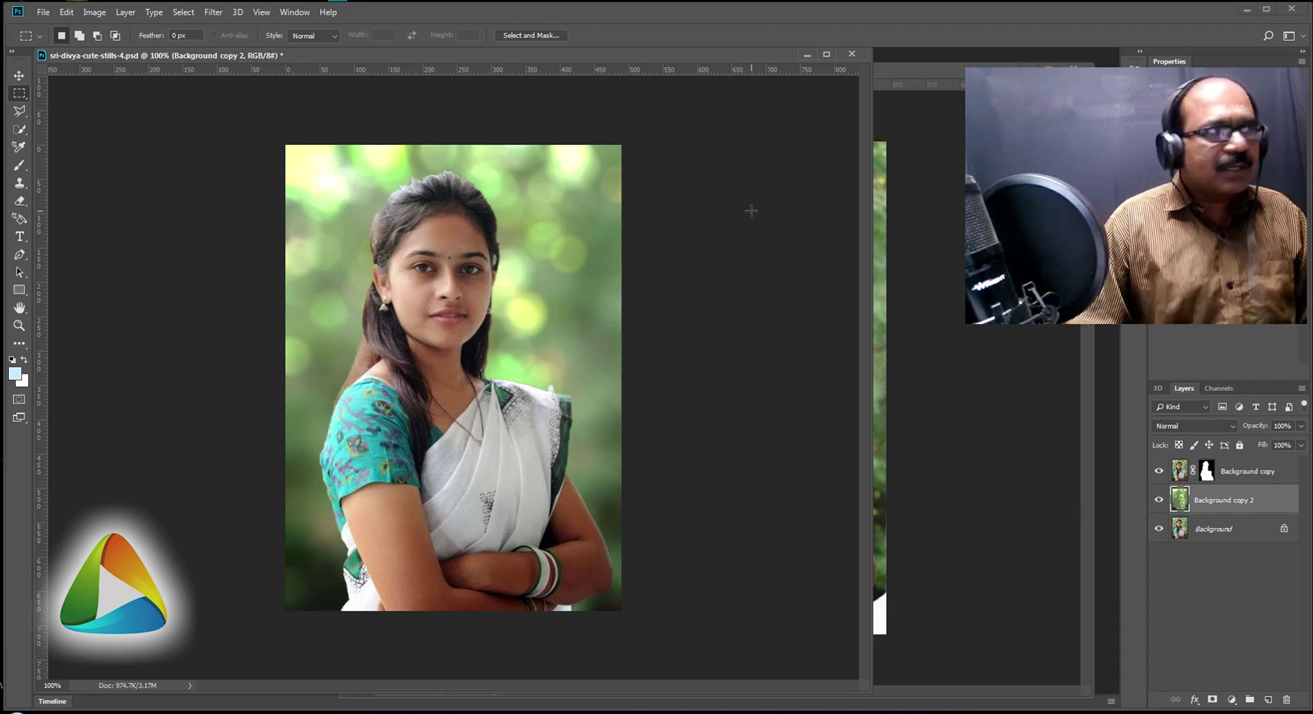
click(807, 56)
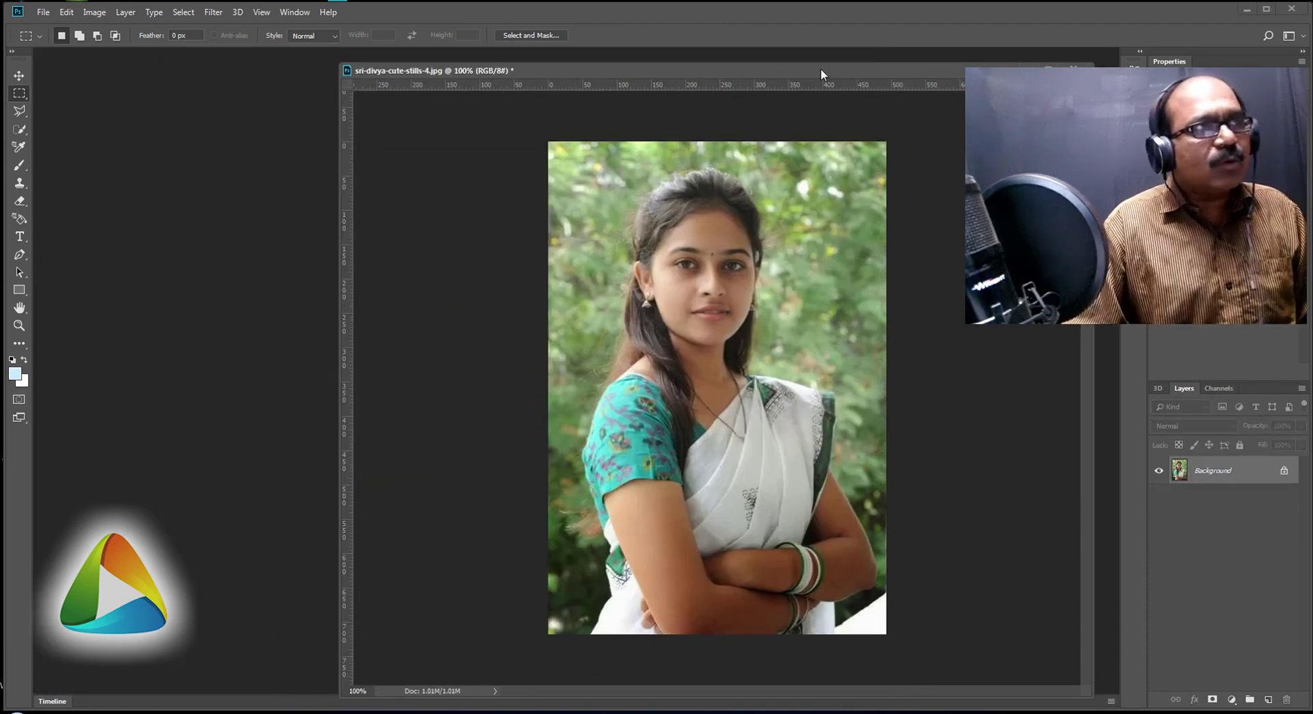
Select the woman in the JPG using the Quick Selection tool's Select Subject
drag(822, 71, 767, 70)
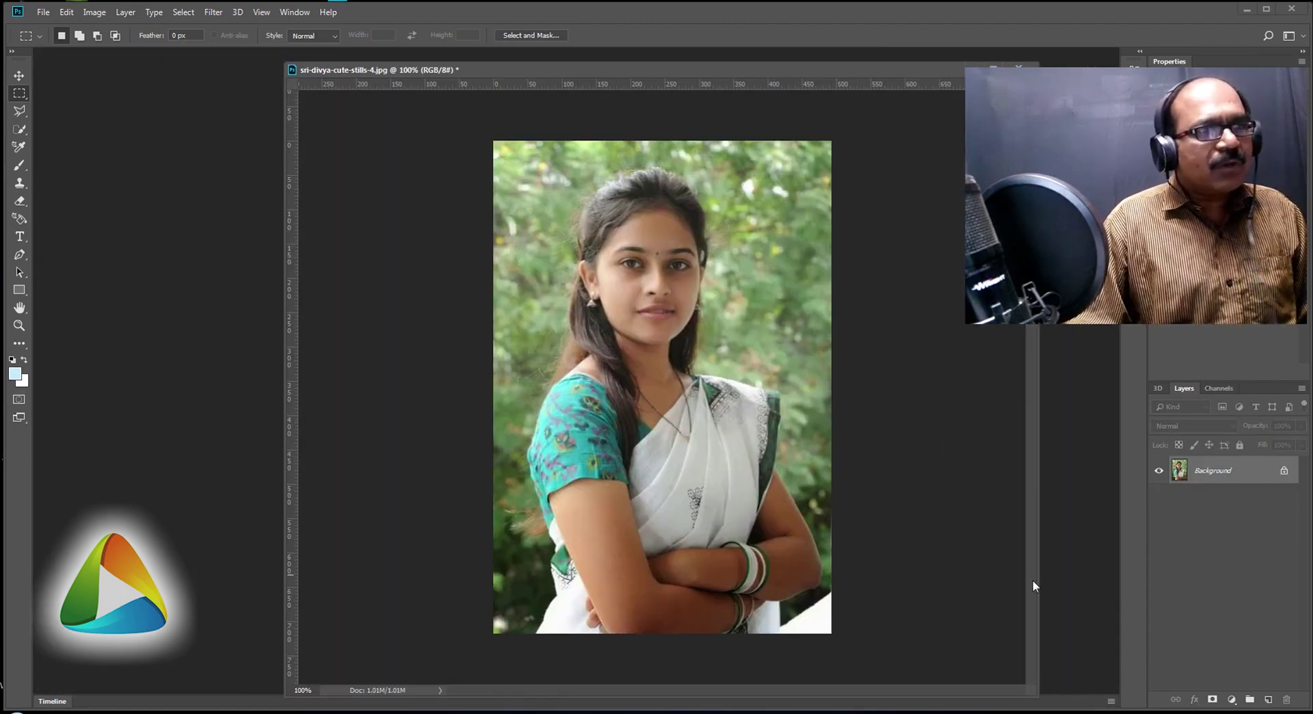
click(19, 131)
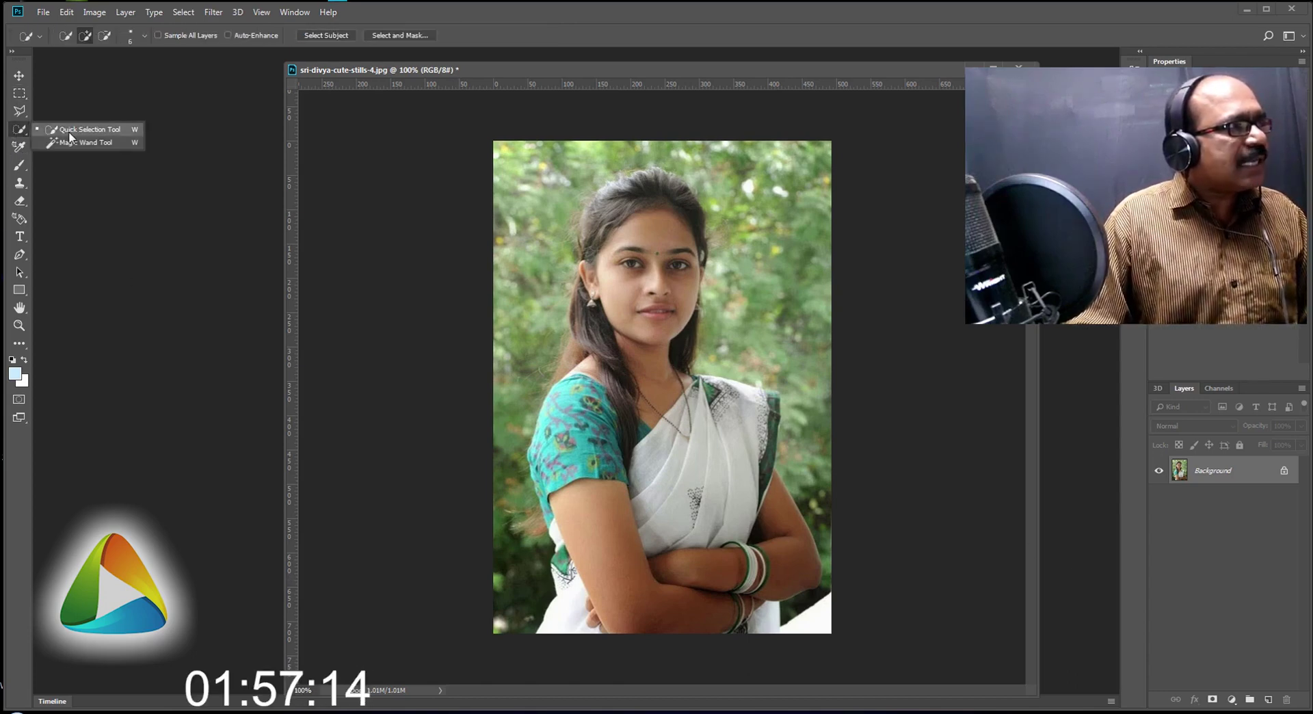
click(68, 130)
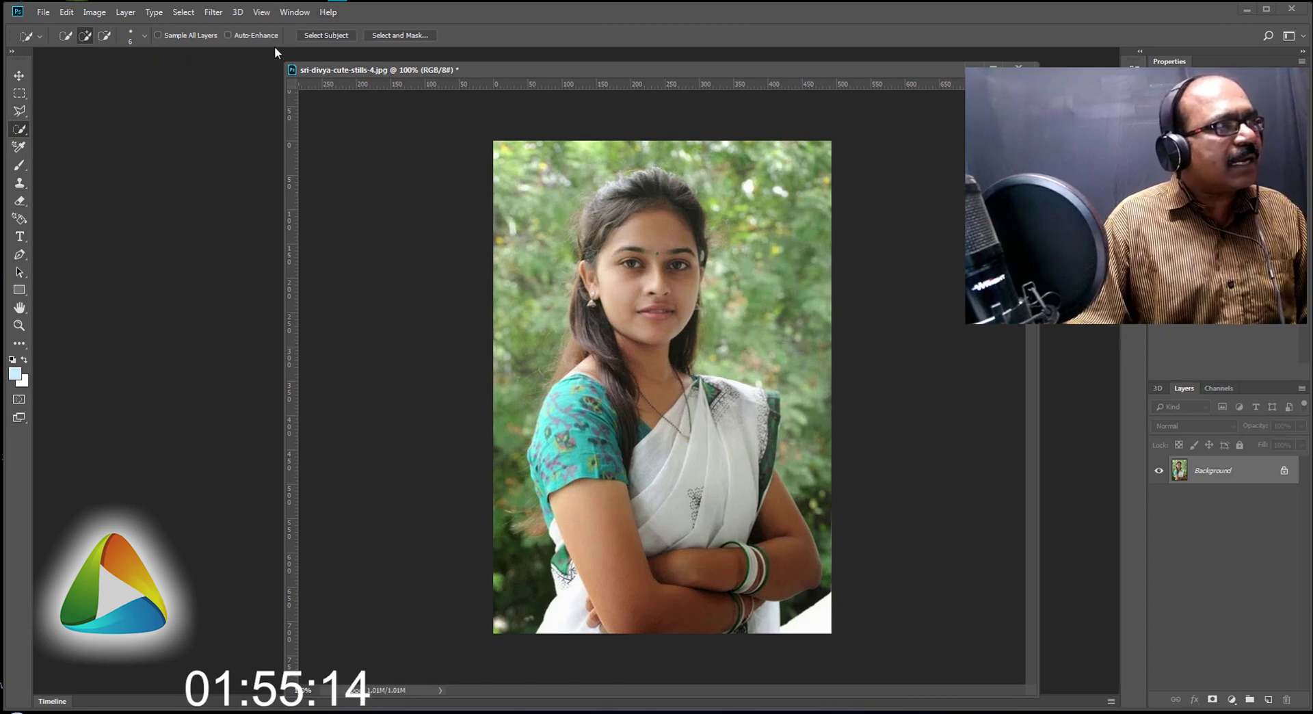
click(328, 39)
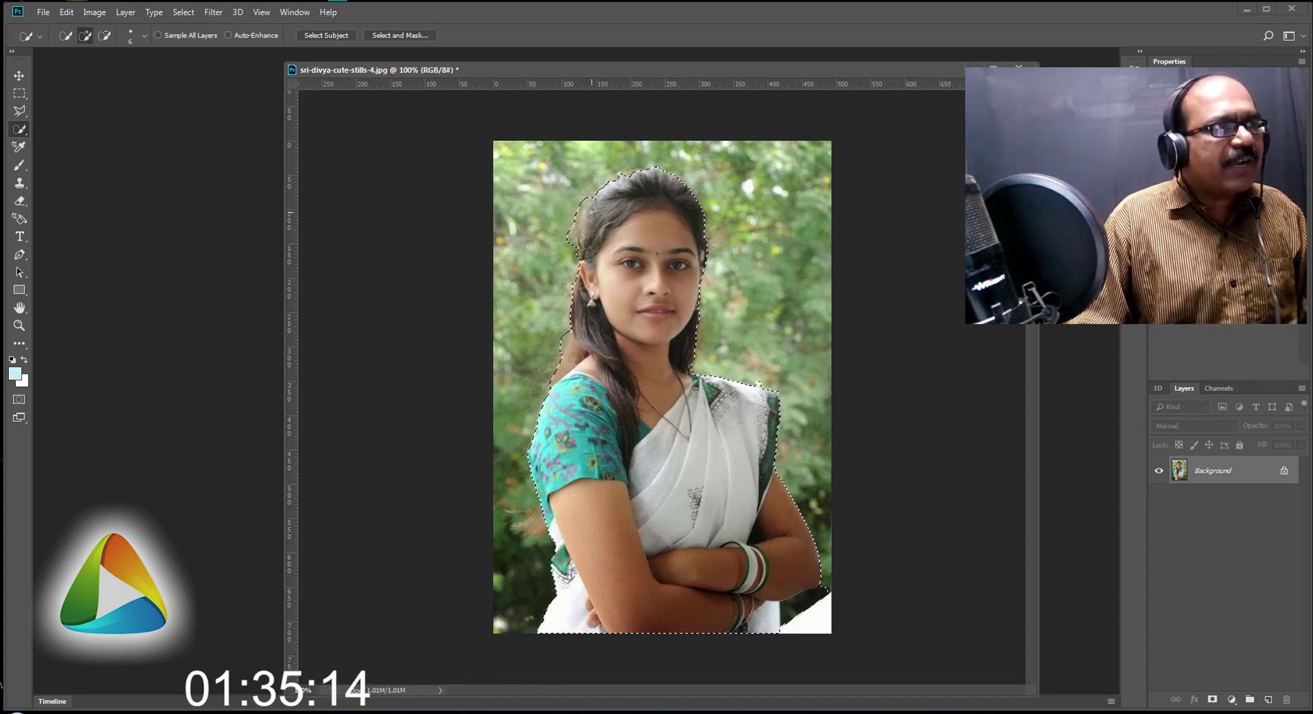
Subtract the background bulge beside the woman's left hair from the selection
key(alt)
drag(576, 221, 571, 244)
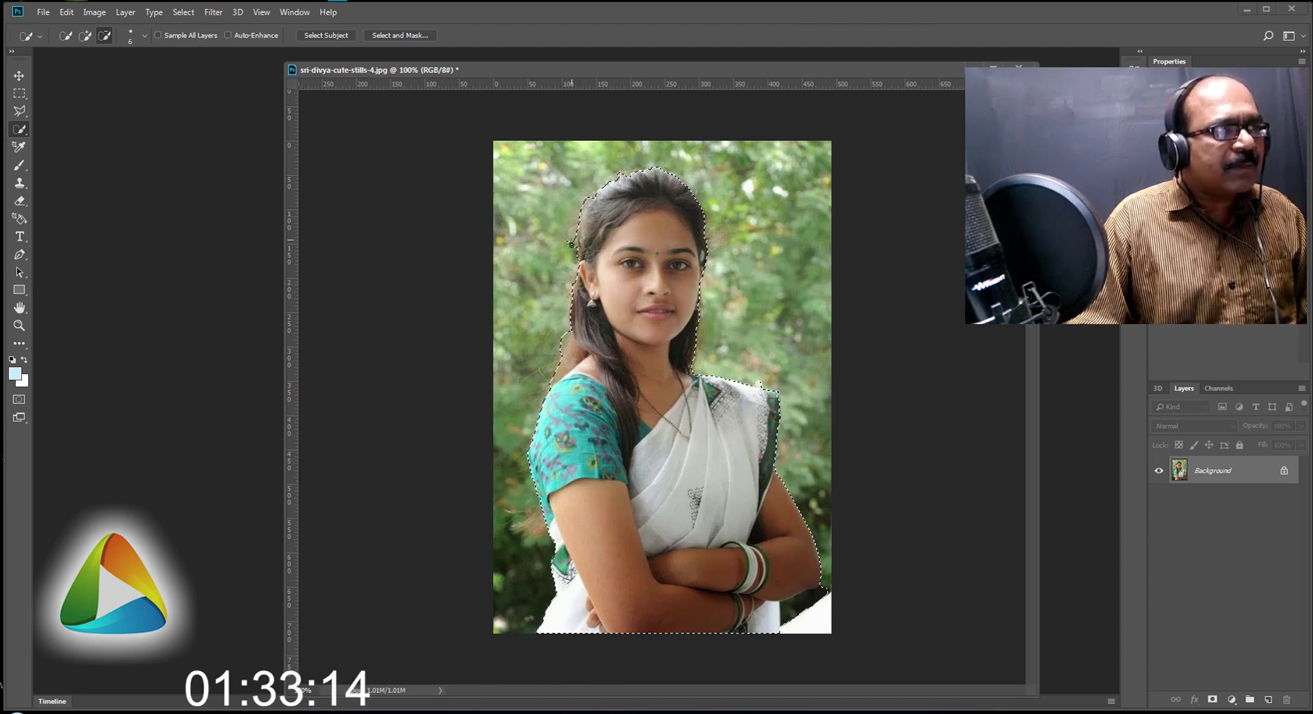
key(alt)
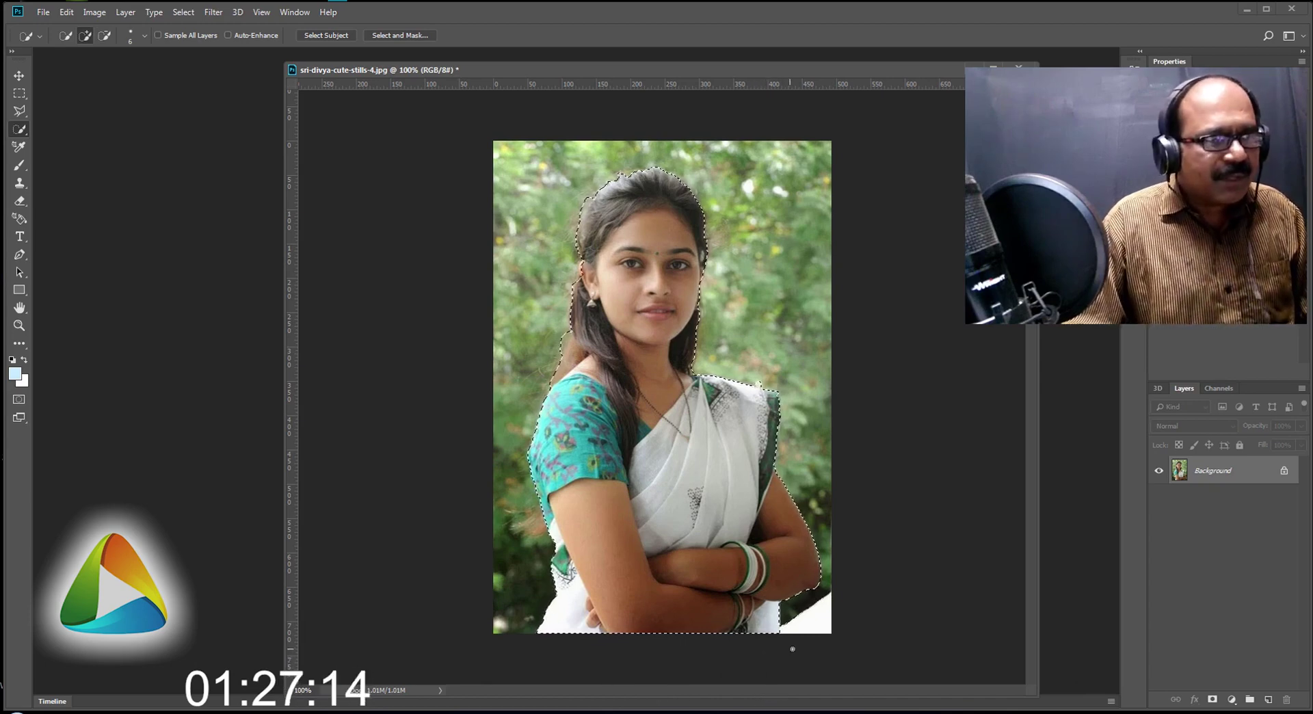
key(alt)
key(alt)
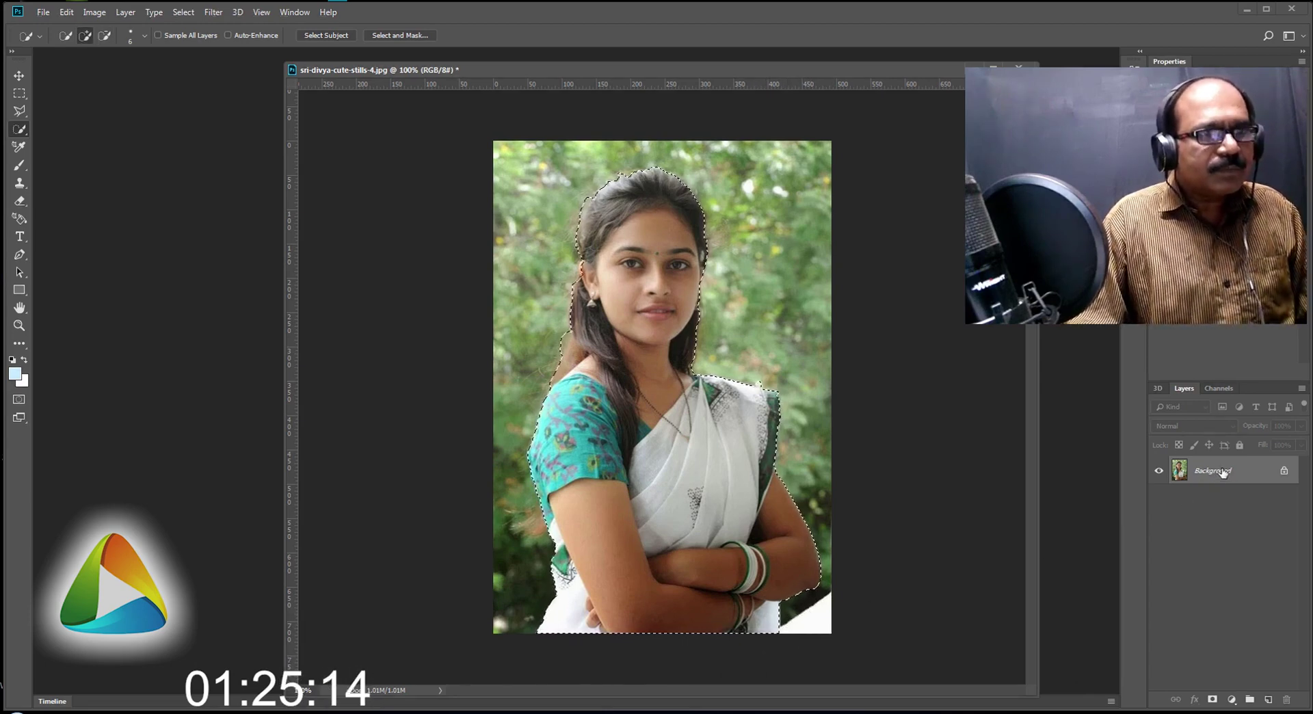
Duplicate Background as Background copy, mask it to the woman, and check the cutout
drag(1224, 472, 1269, 700)
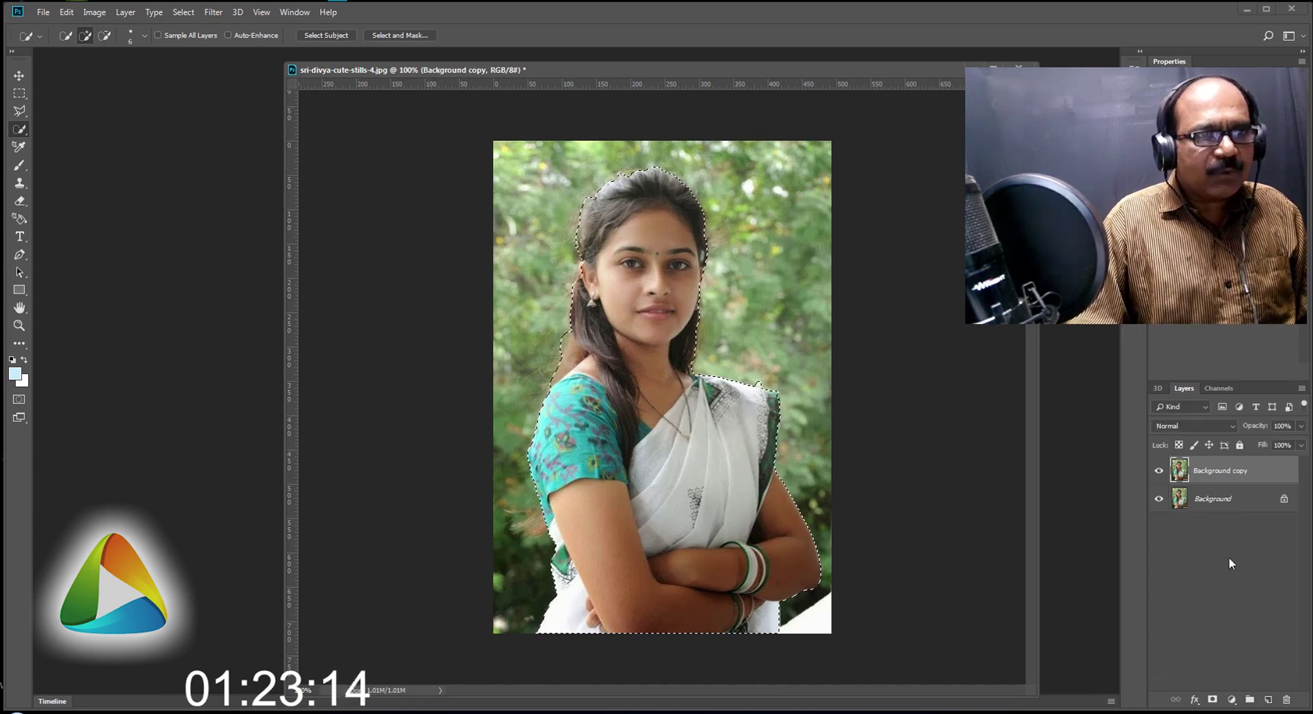
click(1212, 700)
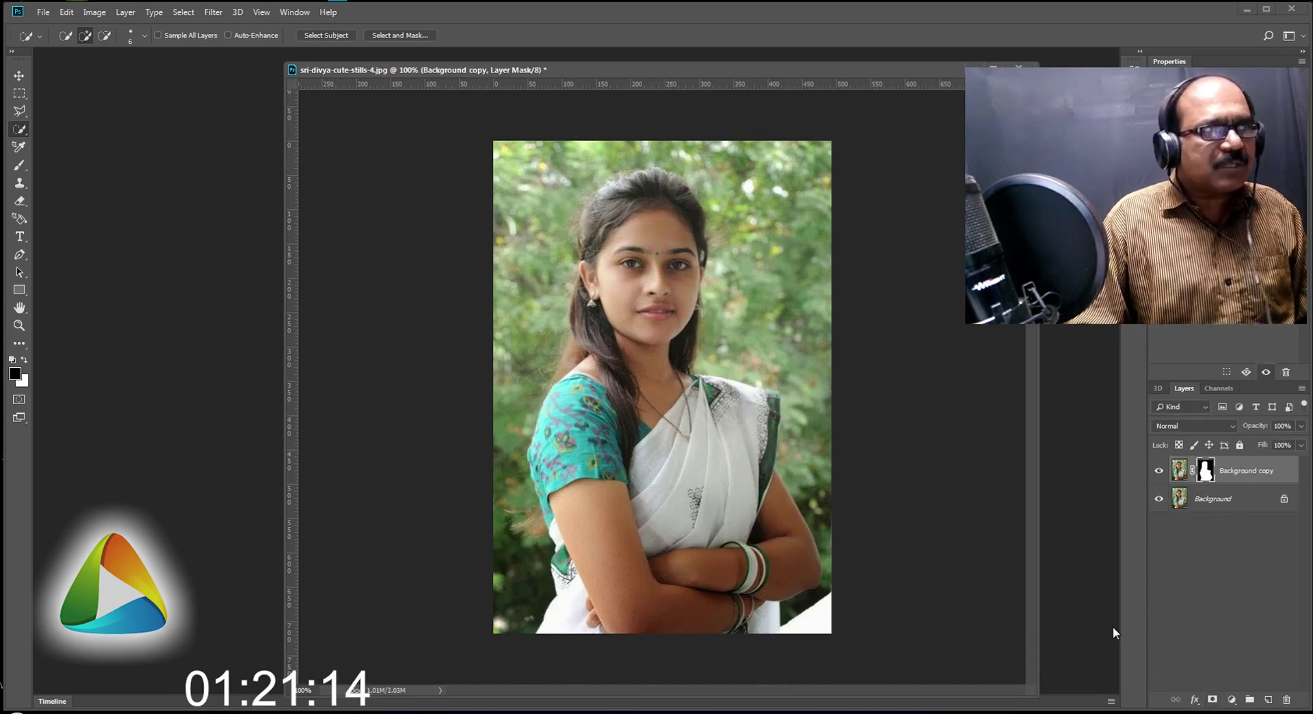
click(1159, 498)
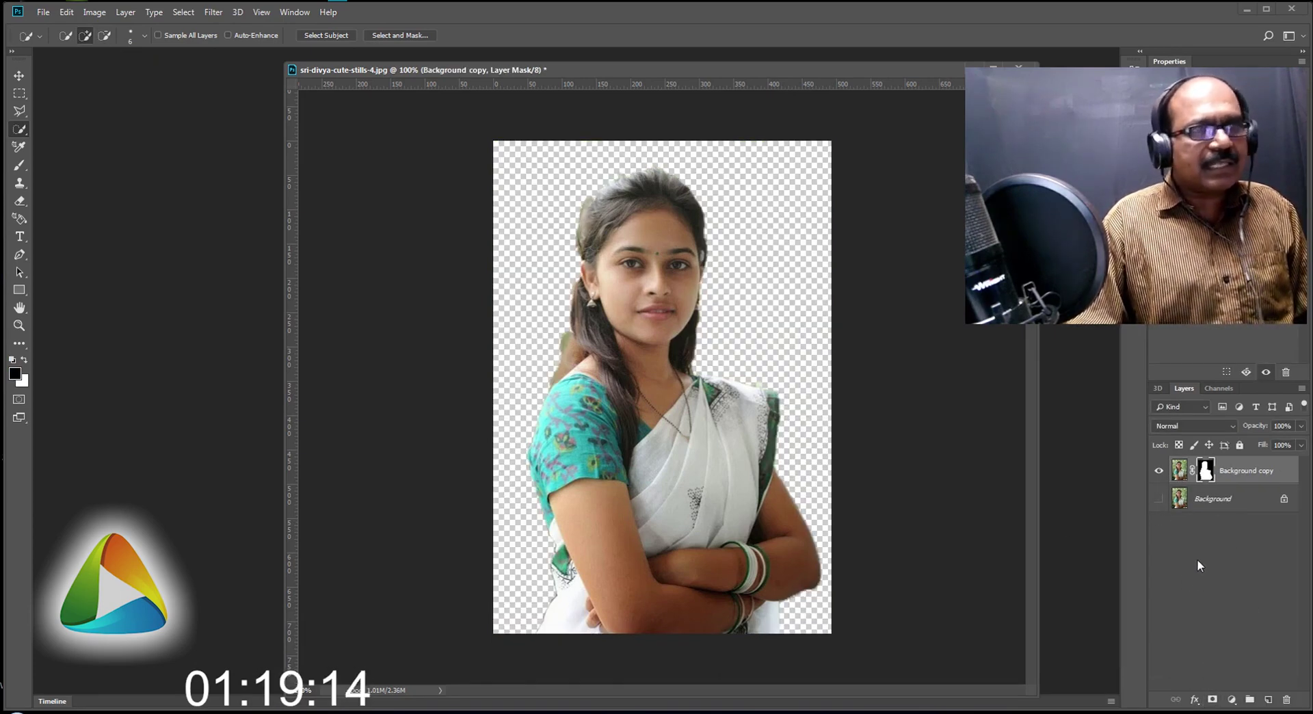
click(1159, 499)
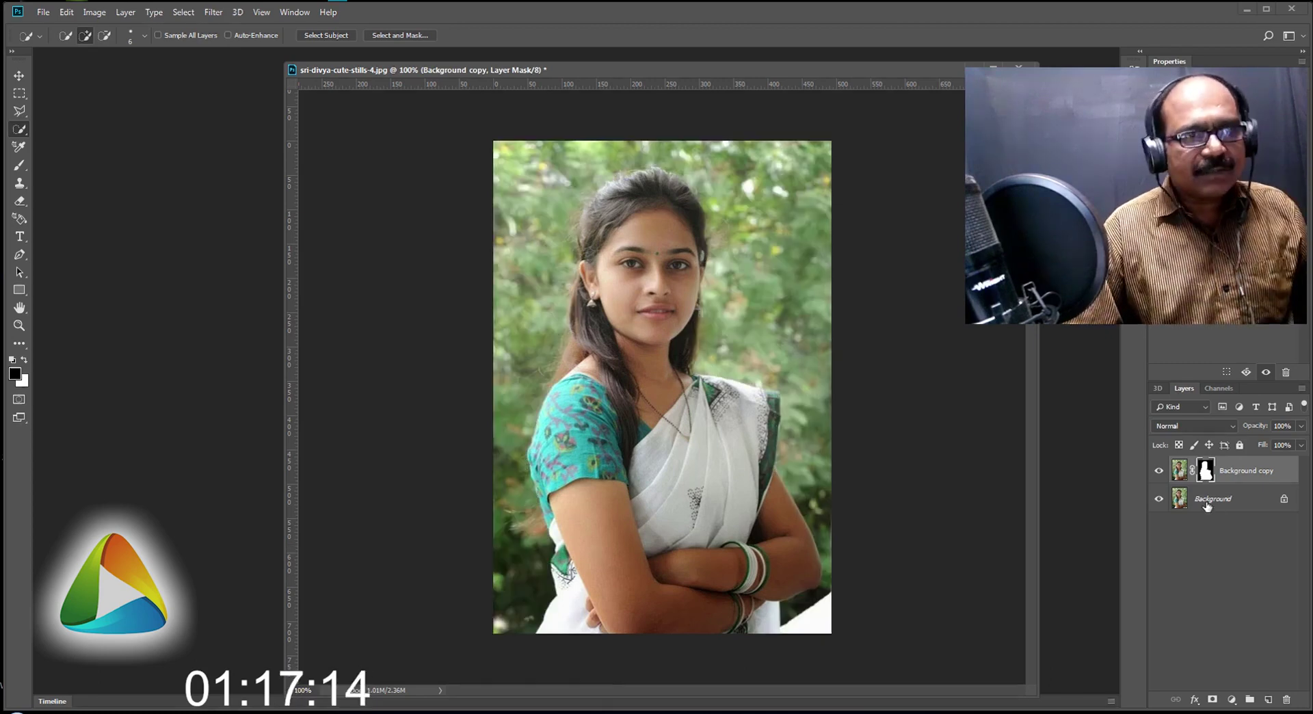
click(1211, 499)
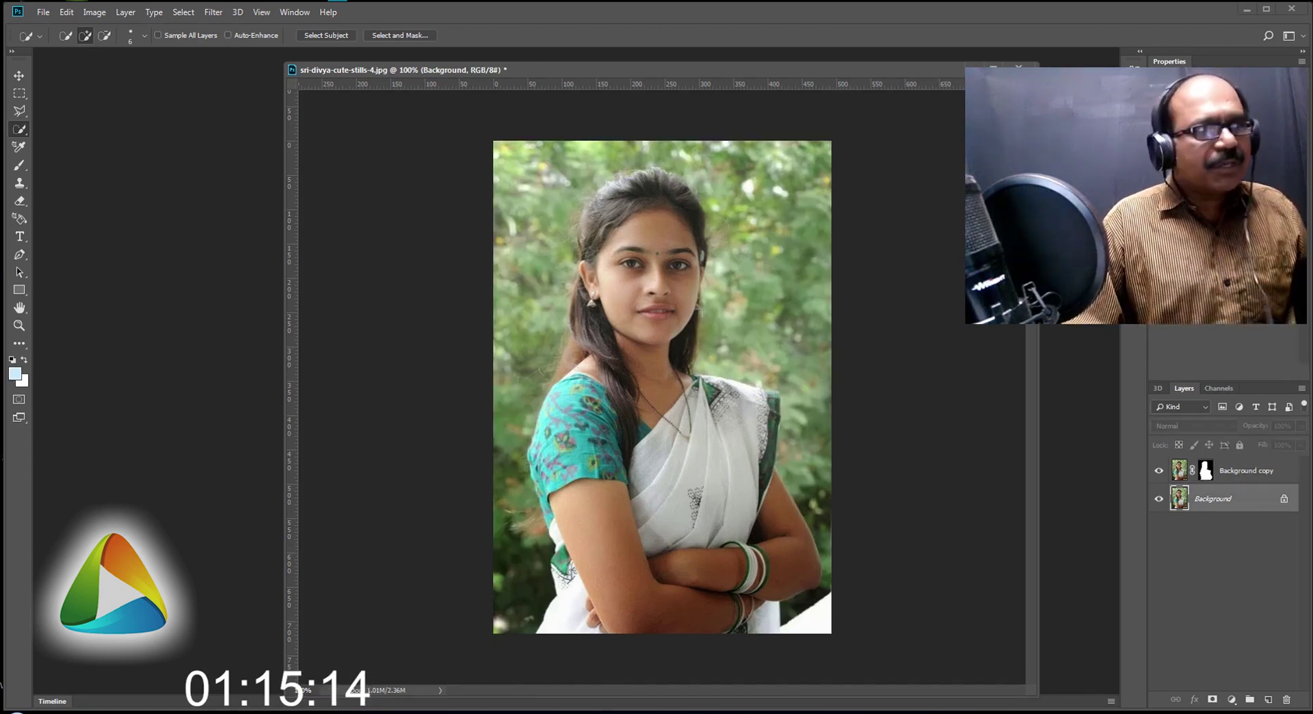
Duplicate Background as Background copy 2, hide the original, and load the woman's mask selection
drag(1212, 512, 1269, 699)
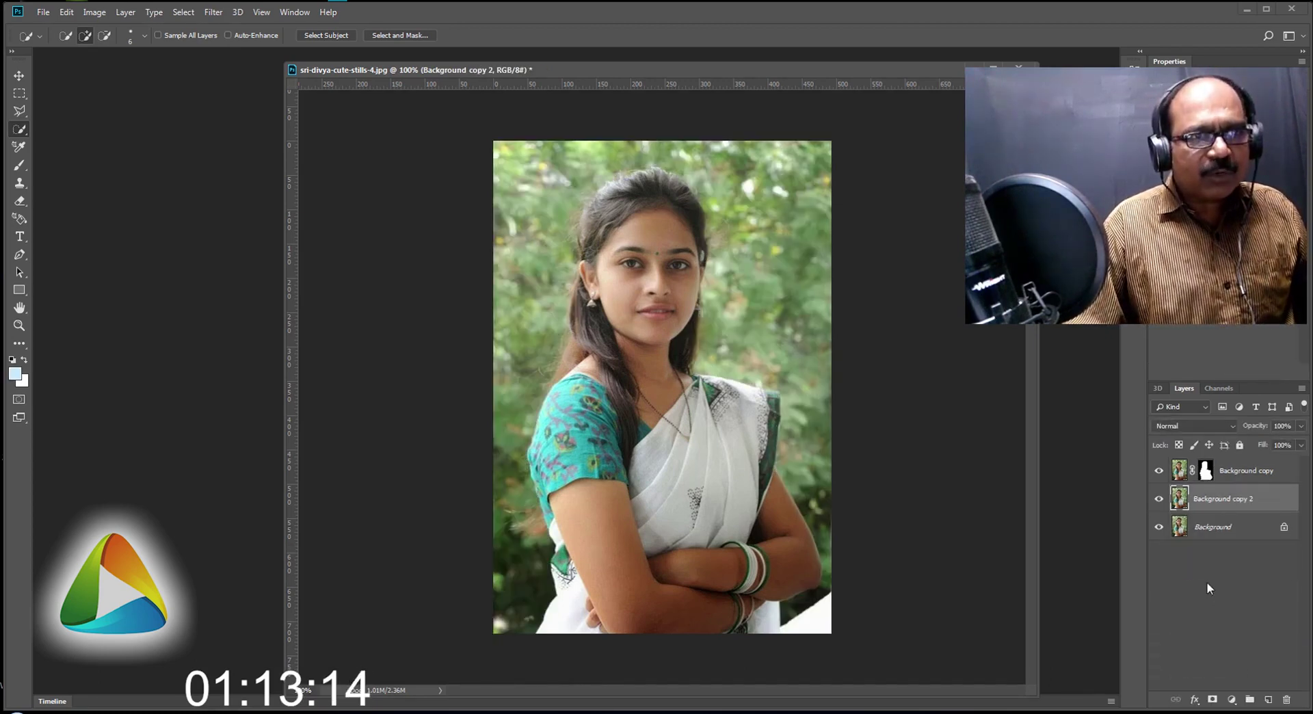
click(1160, 528)
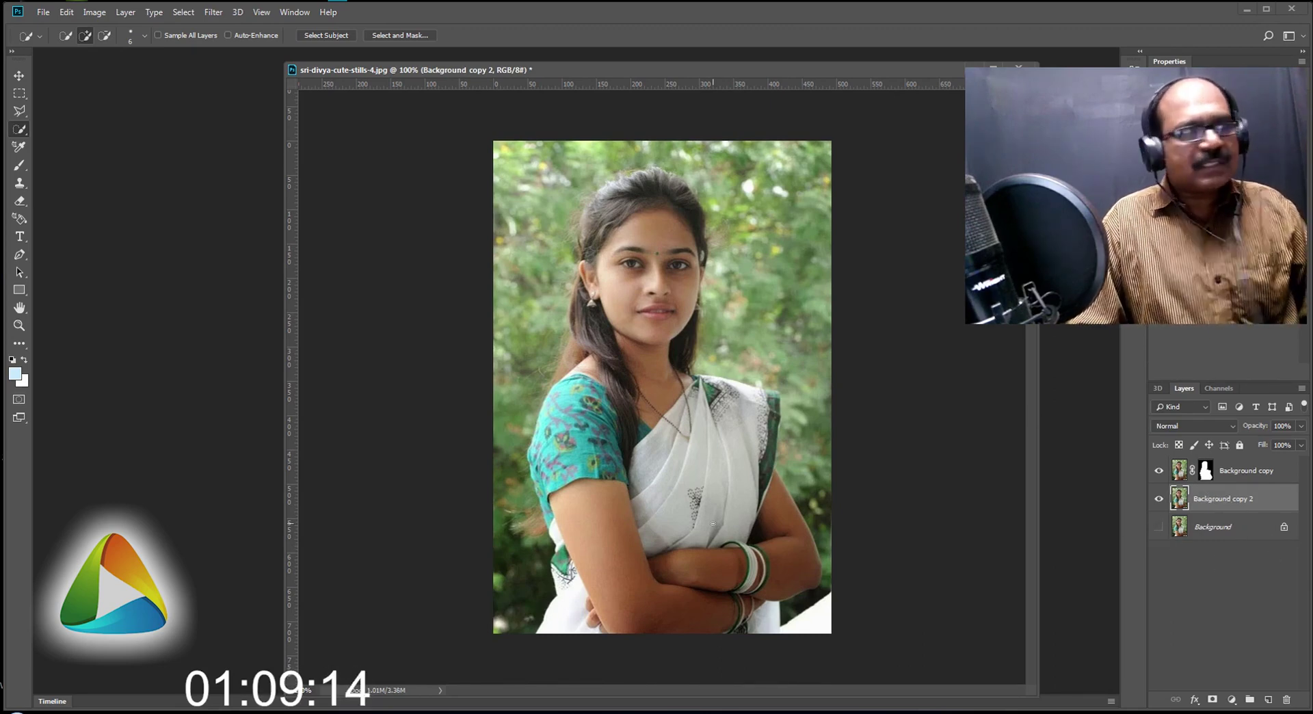
ctrl+click(1208, 472)
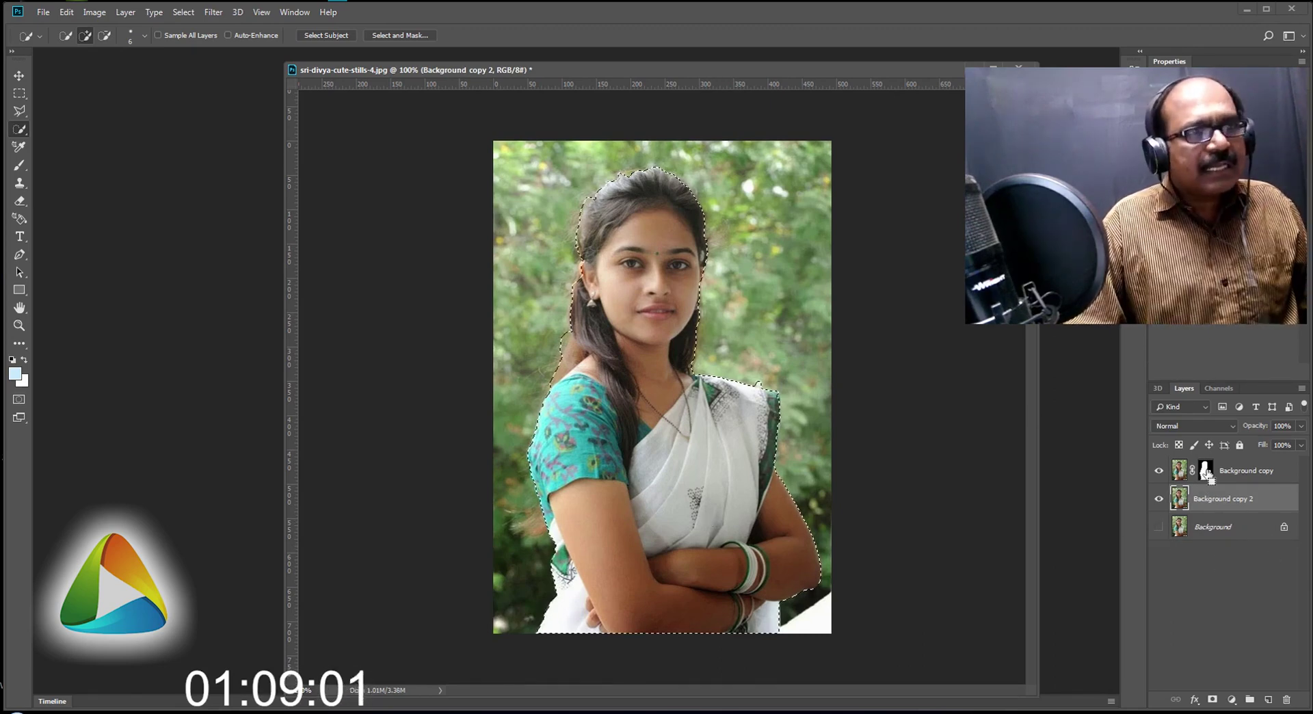
Expand the selection by 6 px and hide the masked Background copy layer
click(183, 12)
mouse_move(195, 207)
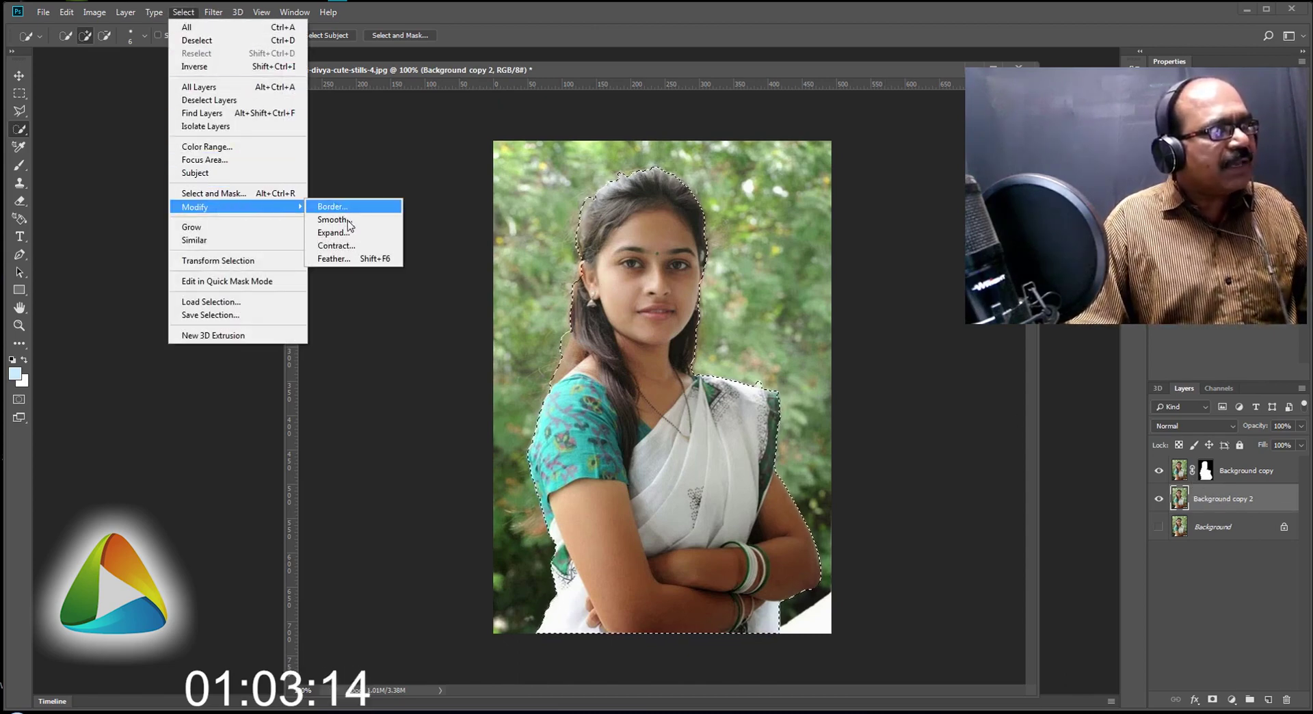
click(357, 234)
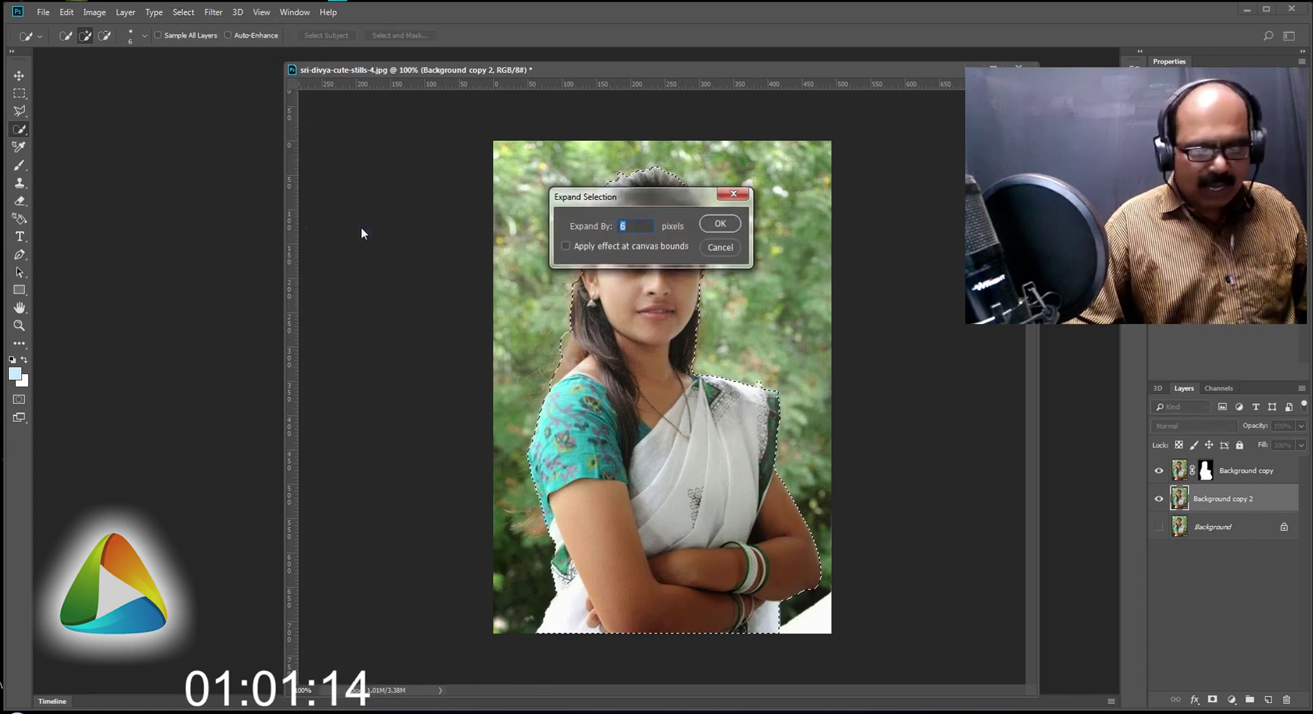
key(Return)
click(1159, 471)
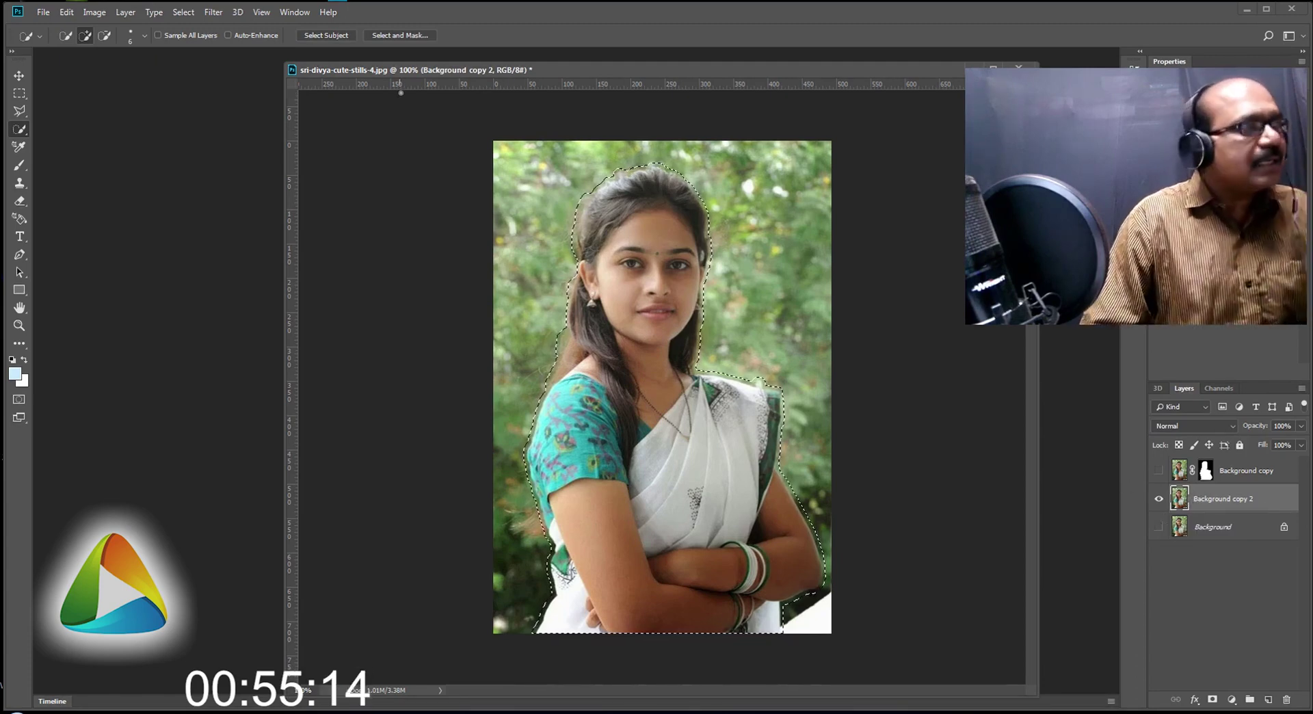
Content-Aware Fill the woman's area on Background copy 2 with foliage, then deselect
key(i)
key(shift+F5)
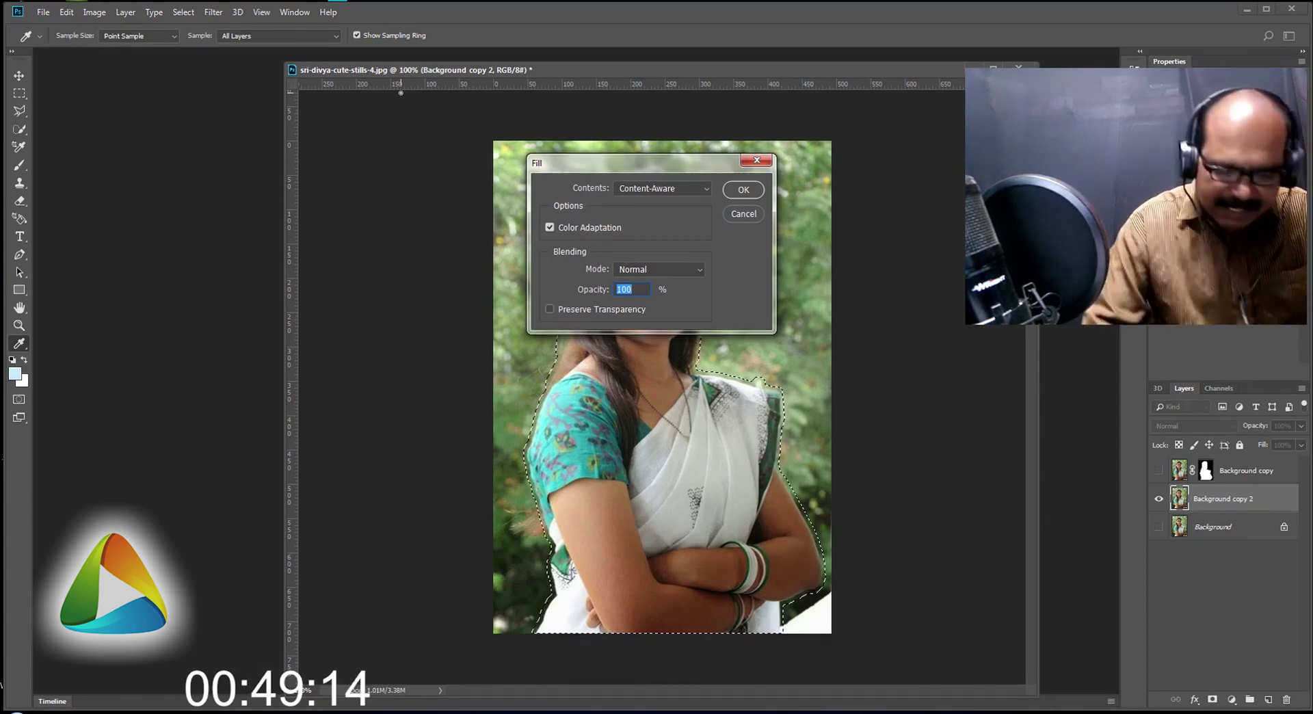
key(Return)
key(w)
key(ctrl+d)
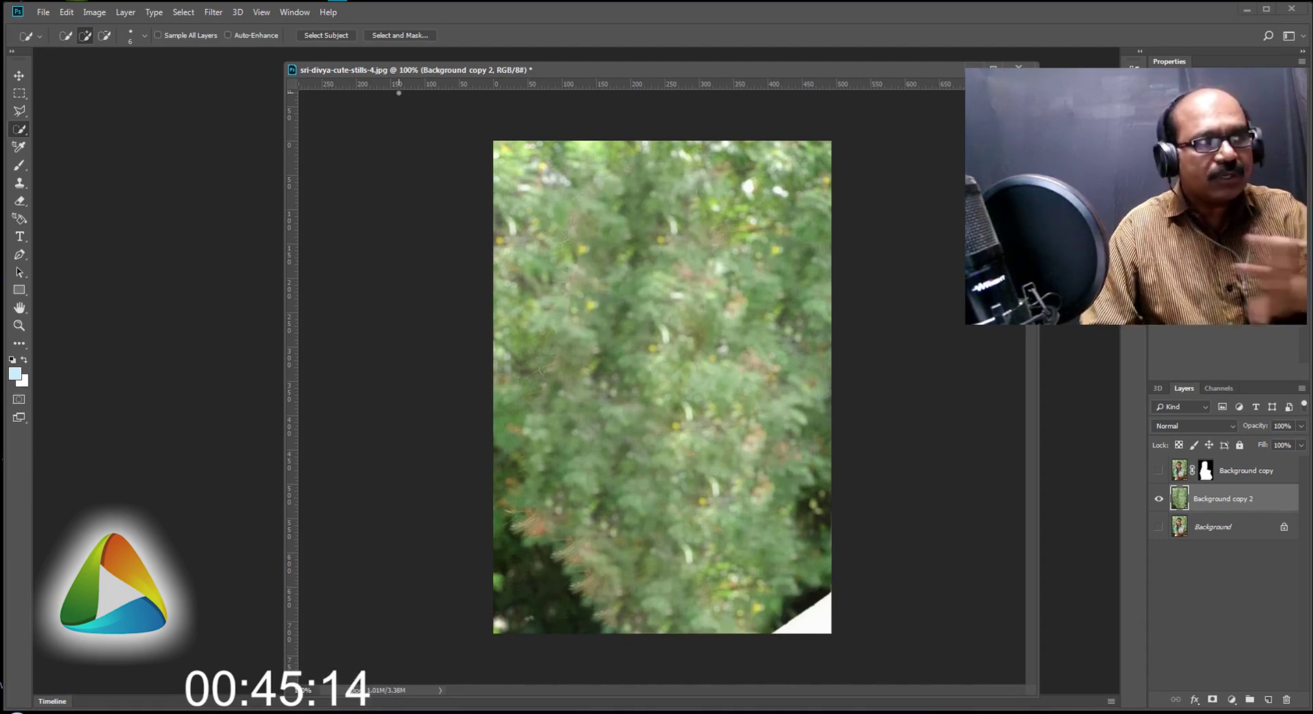
Apply a Field Blur with Light Bokeh 39%, Bokeh Color 49%, and a narrowed Light Range
click(211, 12)
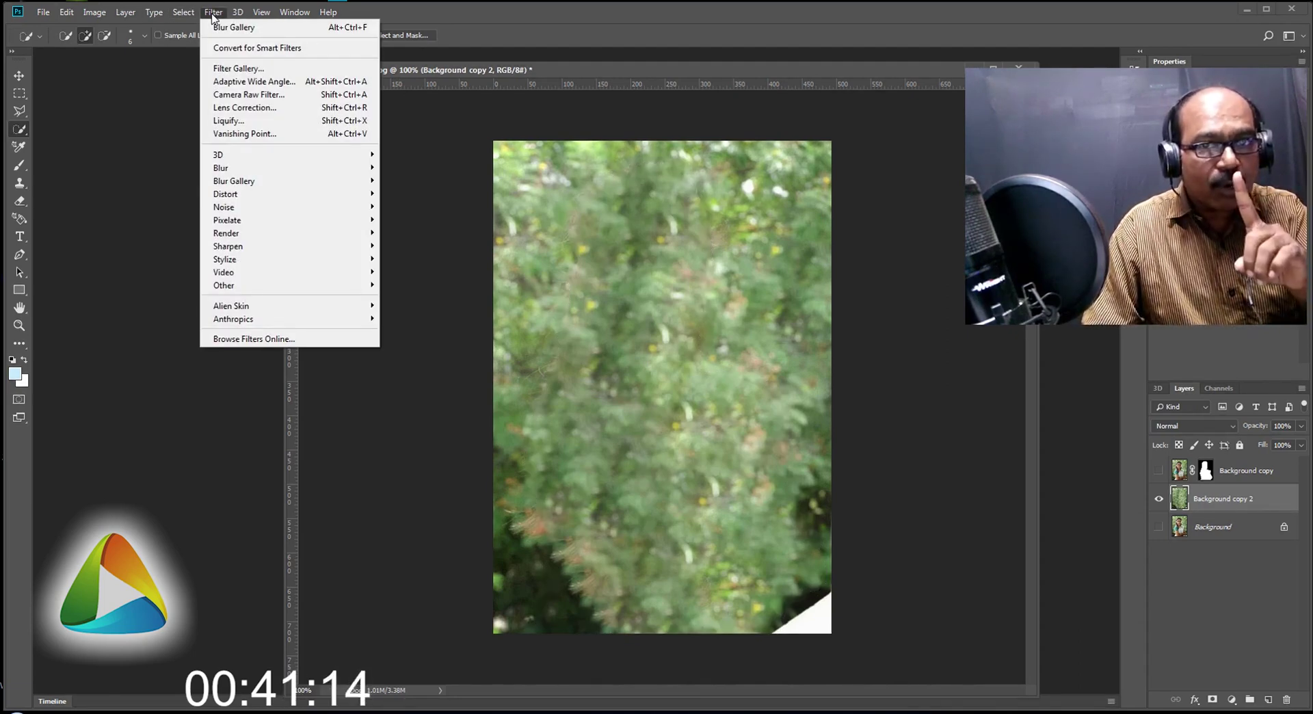
mouse_move(236, 182)
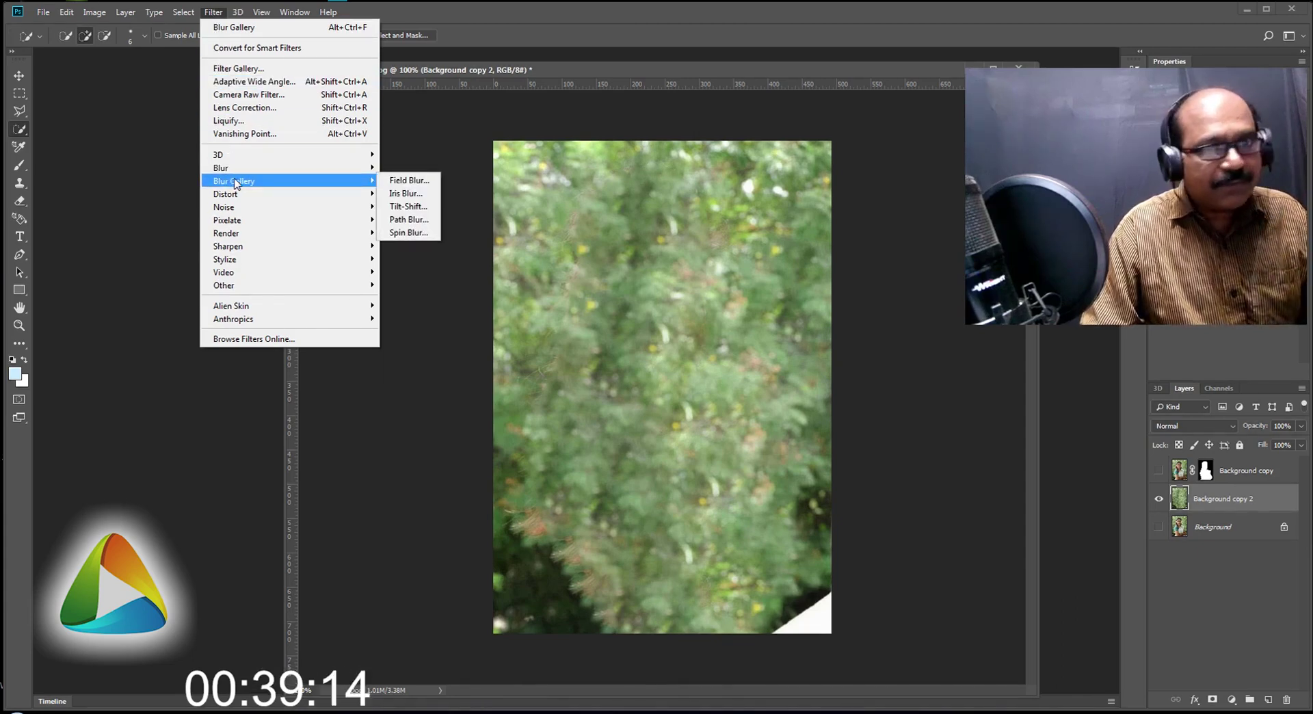
click(403, 180)
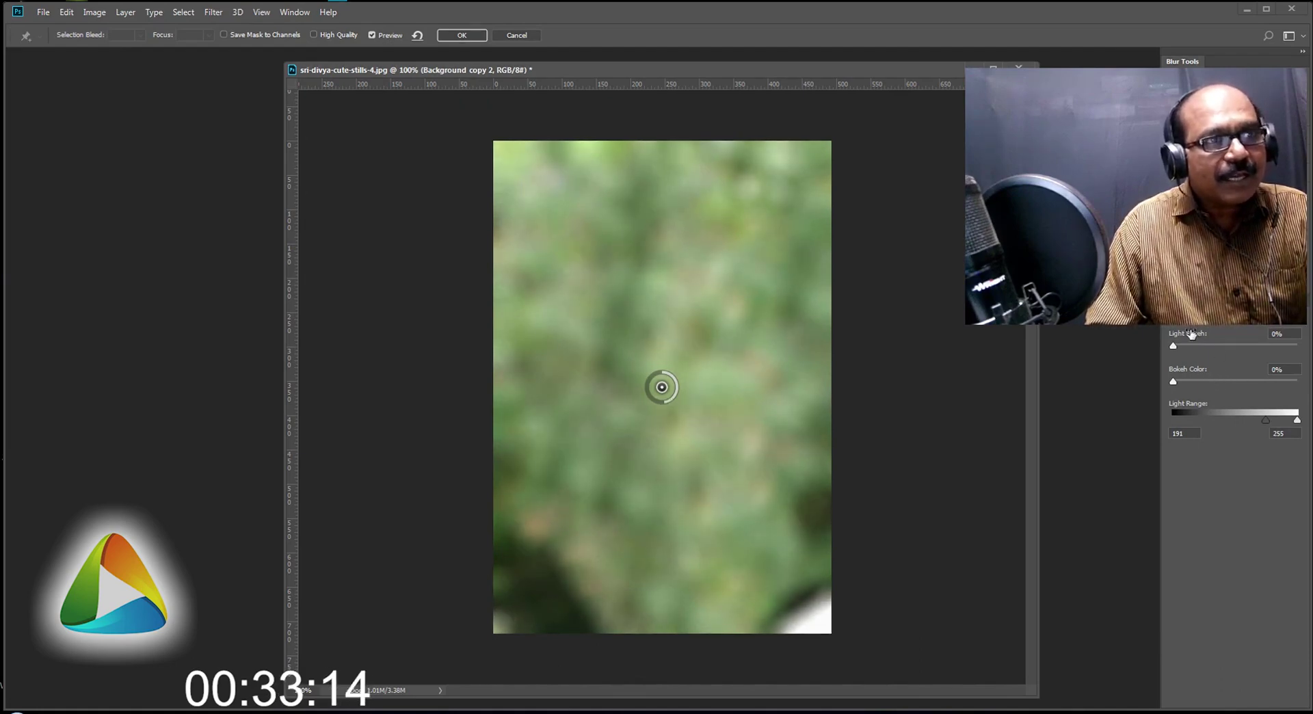
drag(1173, 346, 1228, 339)
drag(1173, 381, 1215, 376)
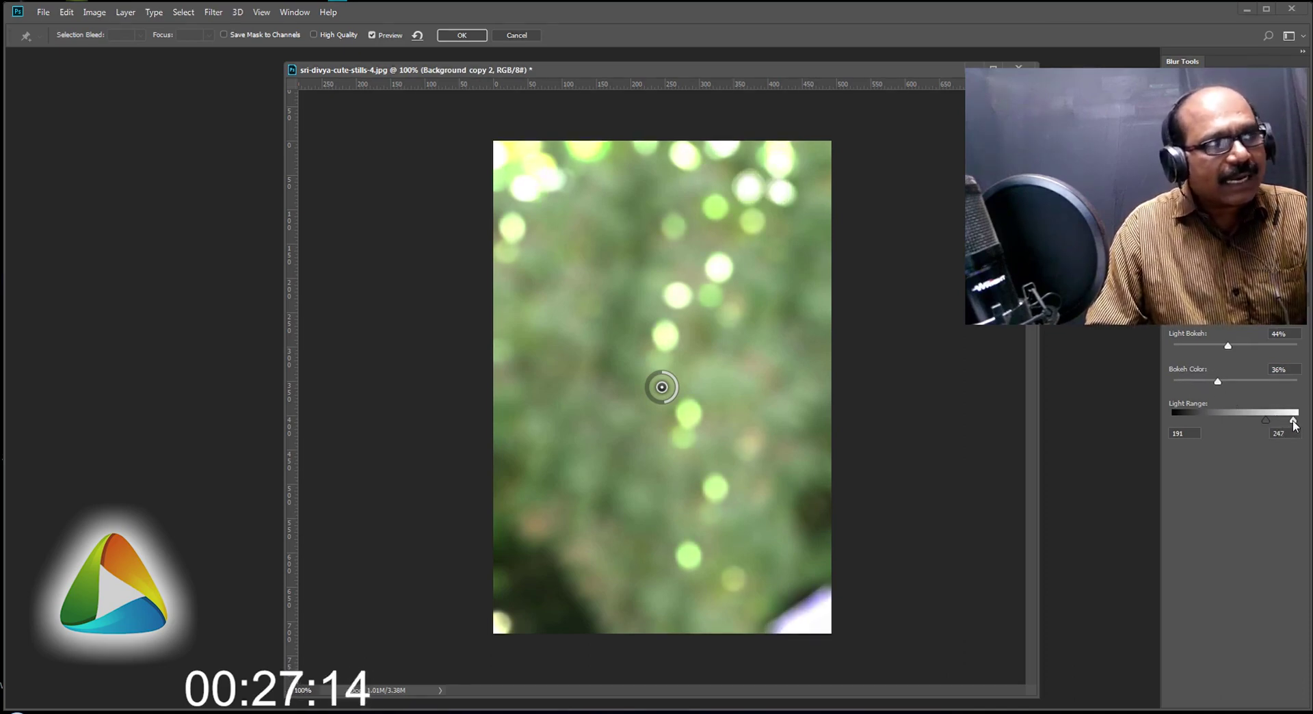
mouse_move(1298, 422)
mouse_down()
mouse_move(1268, 421)
mouse_move(1283, 421)
mouse_up()
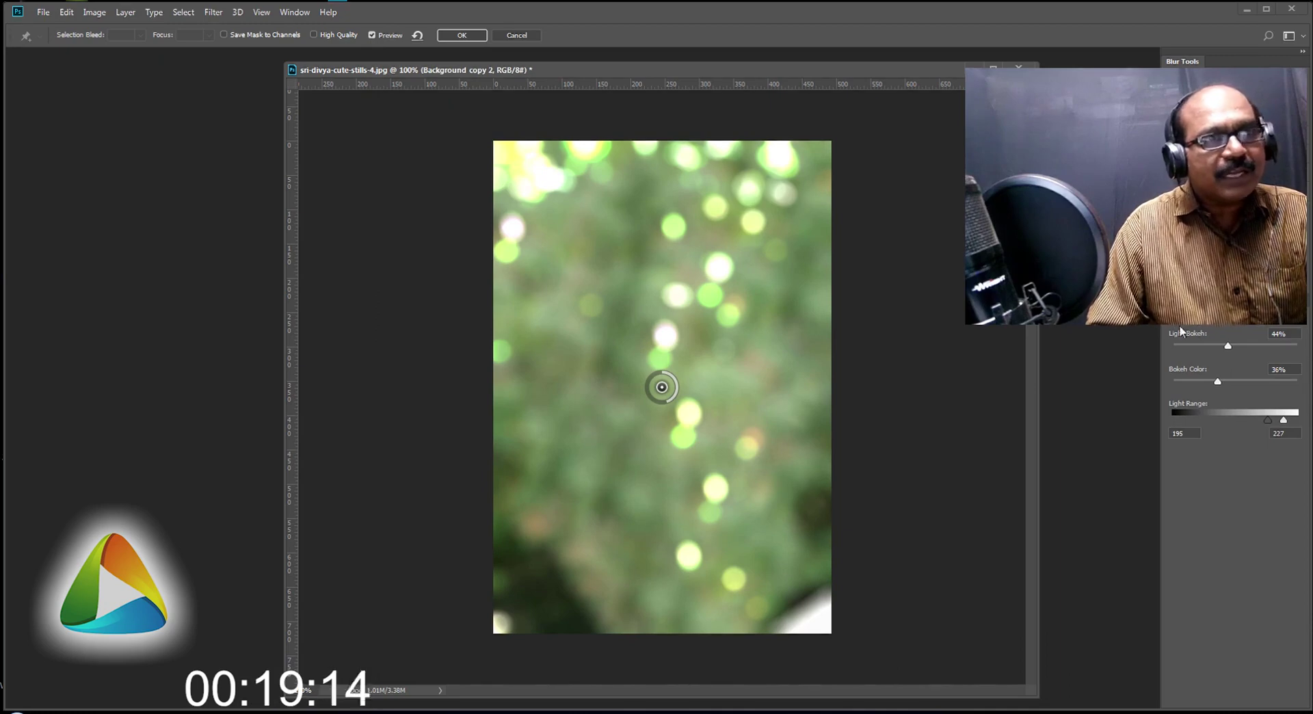
drag(1186, 336, 1182, 339)
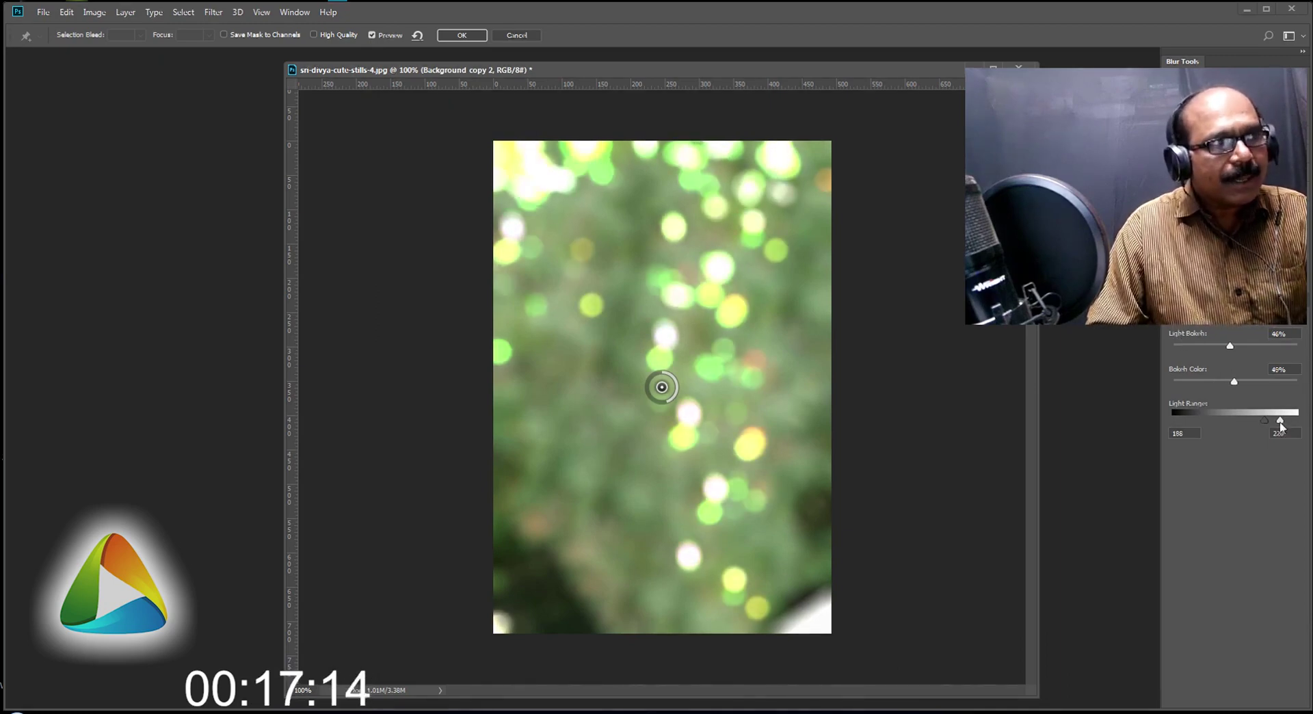
click(452, 37)
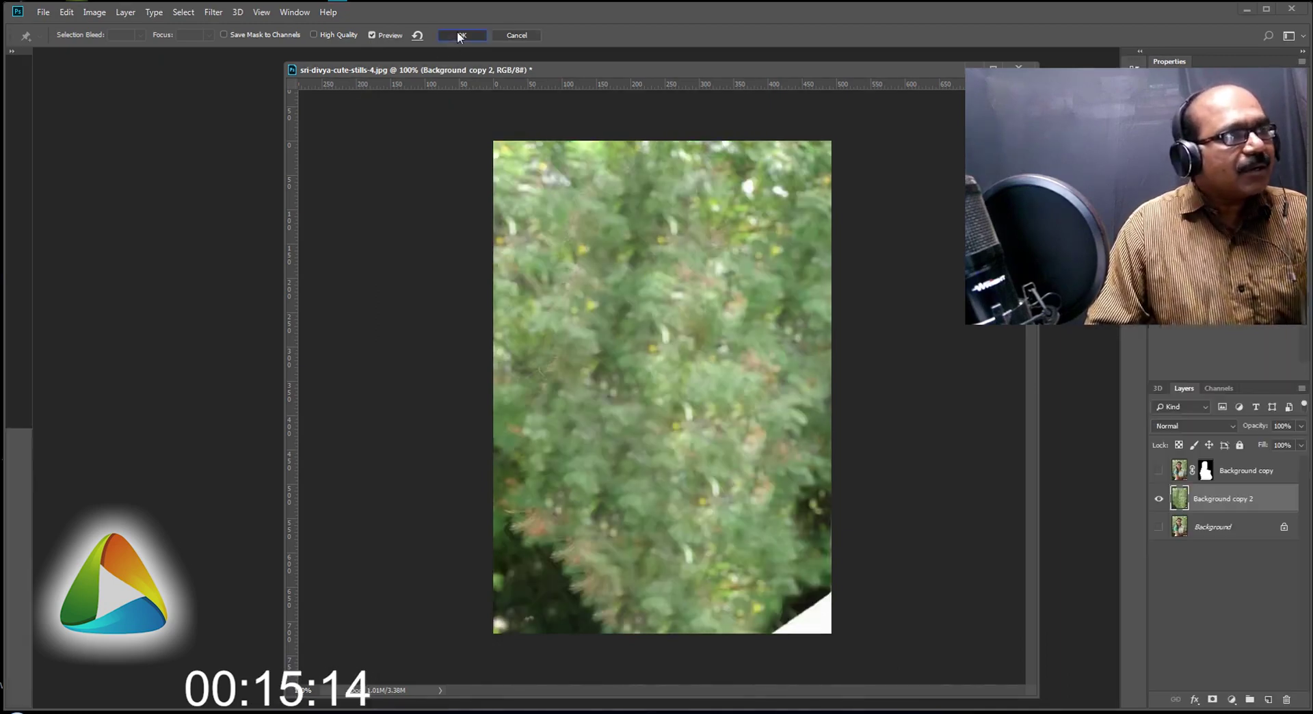
Show Background copy, group both copy layers into Group 1, and toggle it against the original
click(1159, 470)
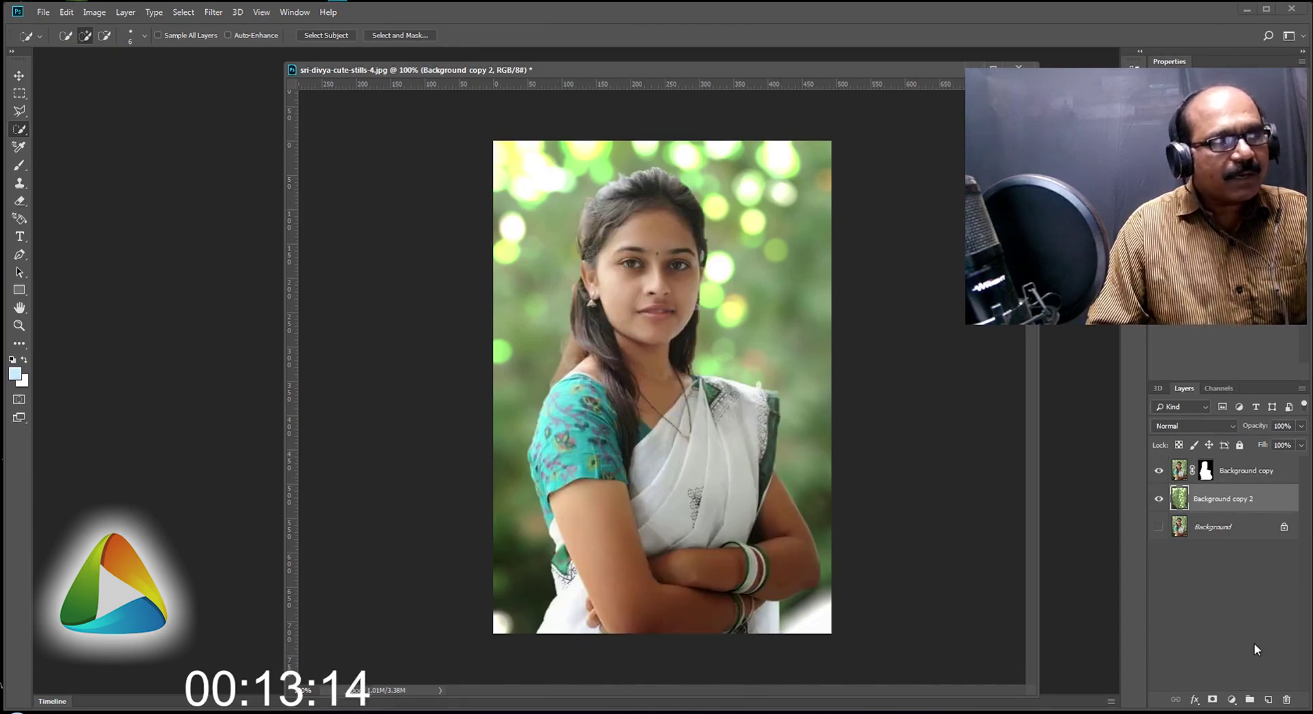
shift+click(1238, 470)
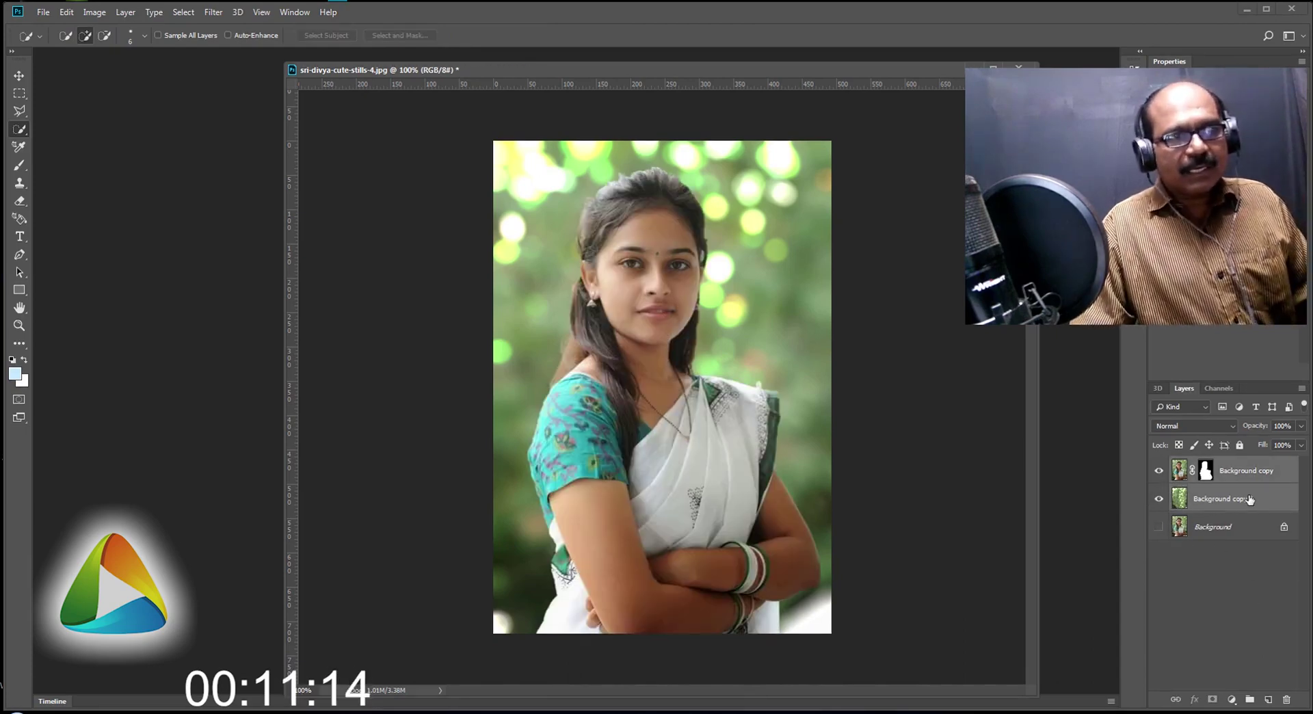
key(ctrl+g)
click(1158, 489)
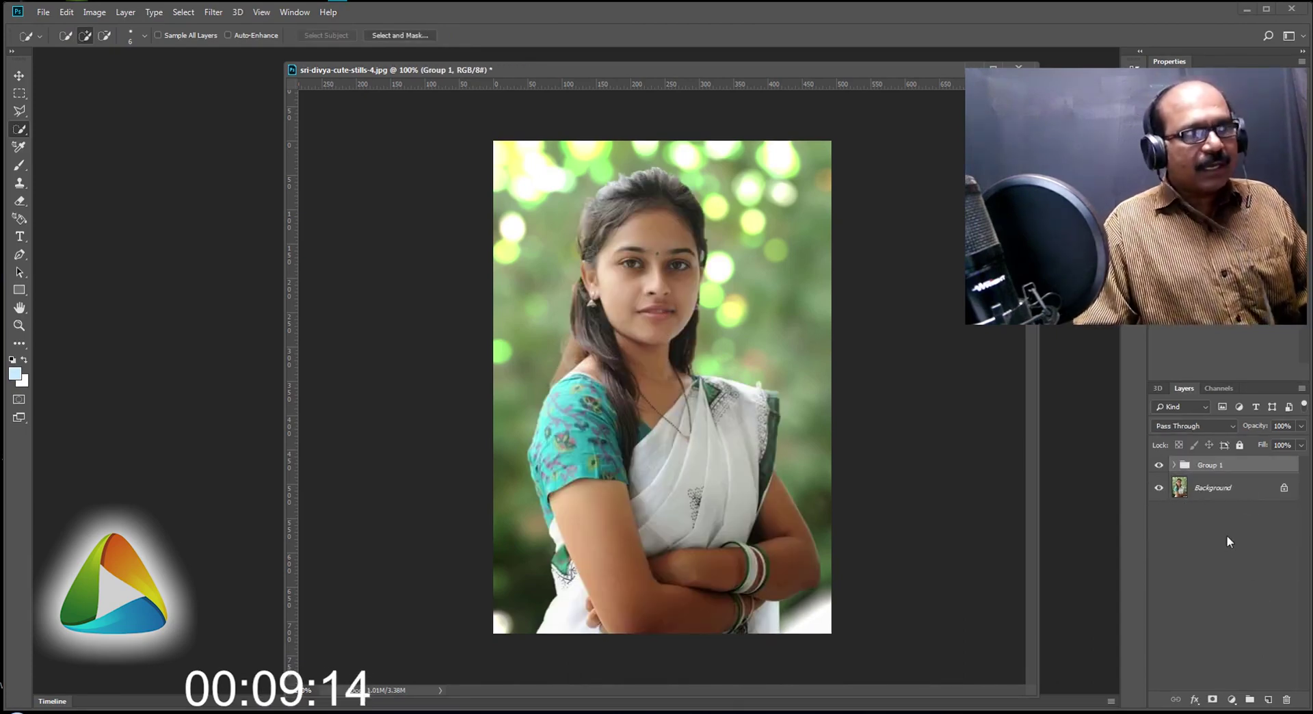
click(1157, 466)
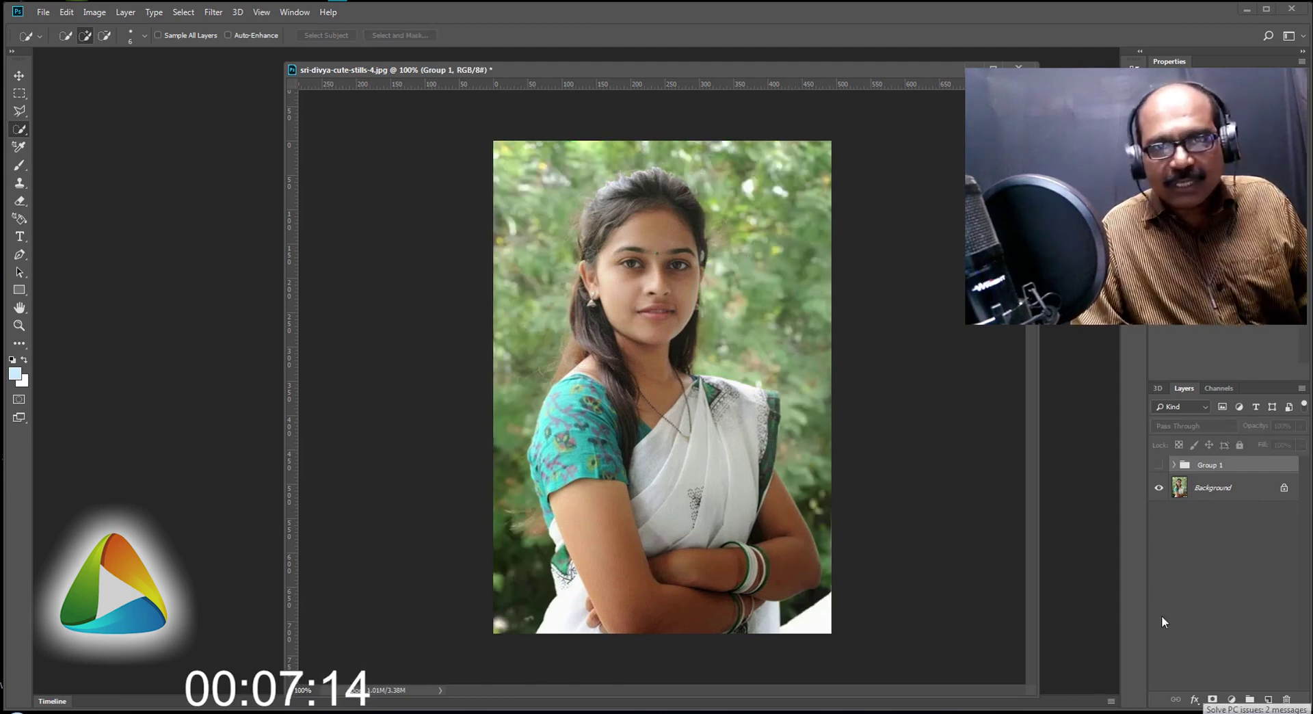
click(1159, 467)
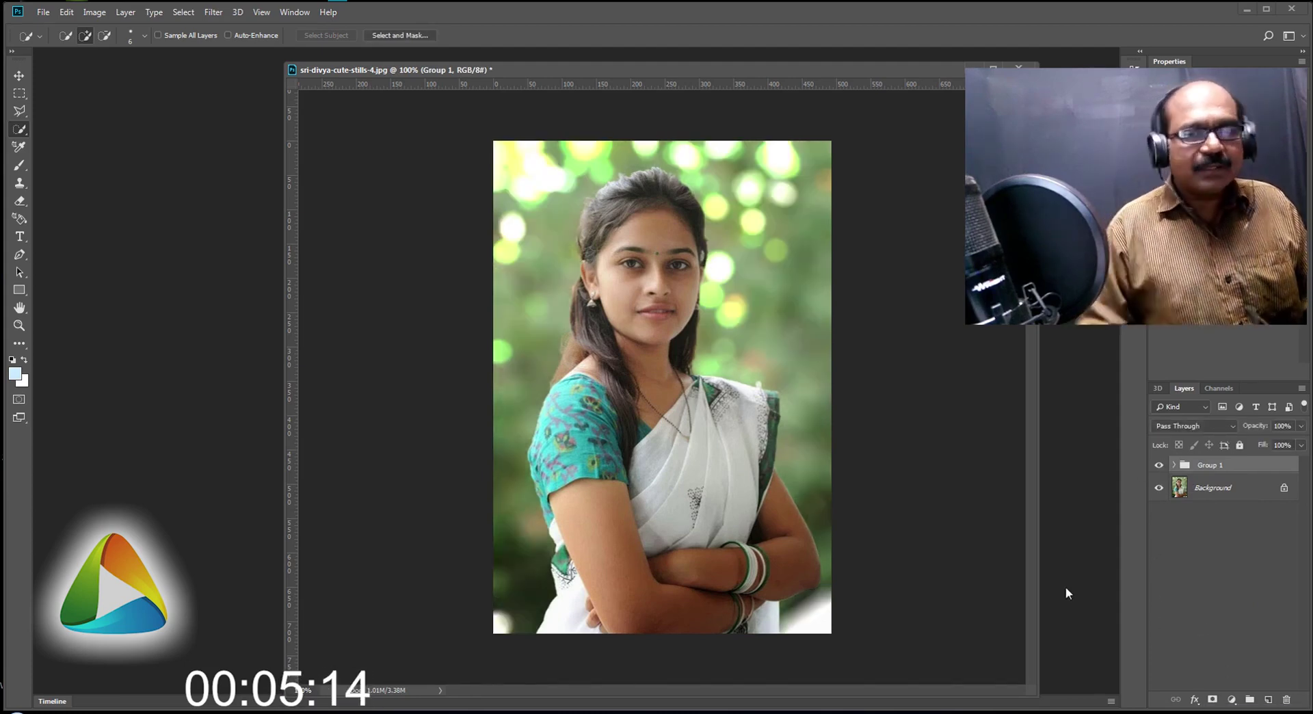